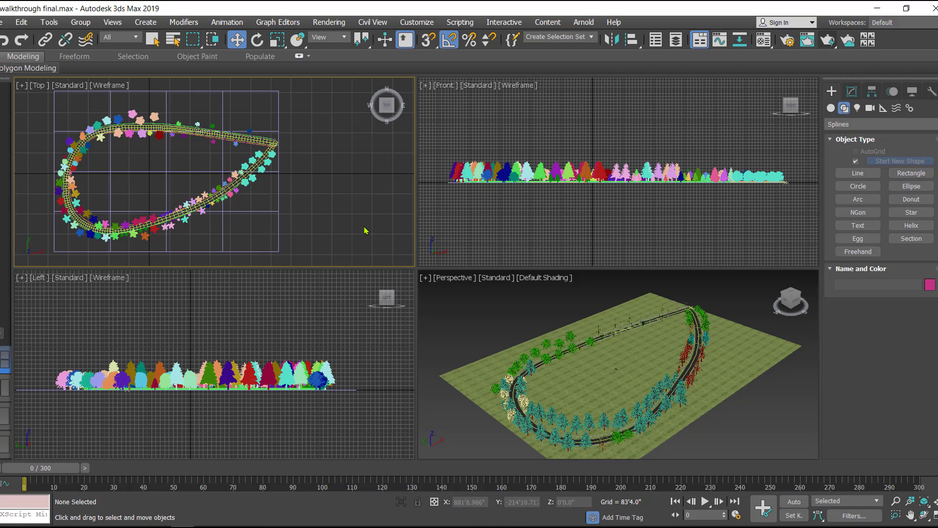
- Maximize the Top viewport and hide every object except the road, leaving nothing selected
click(338, 208)
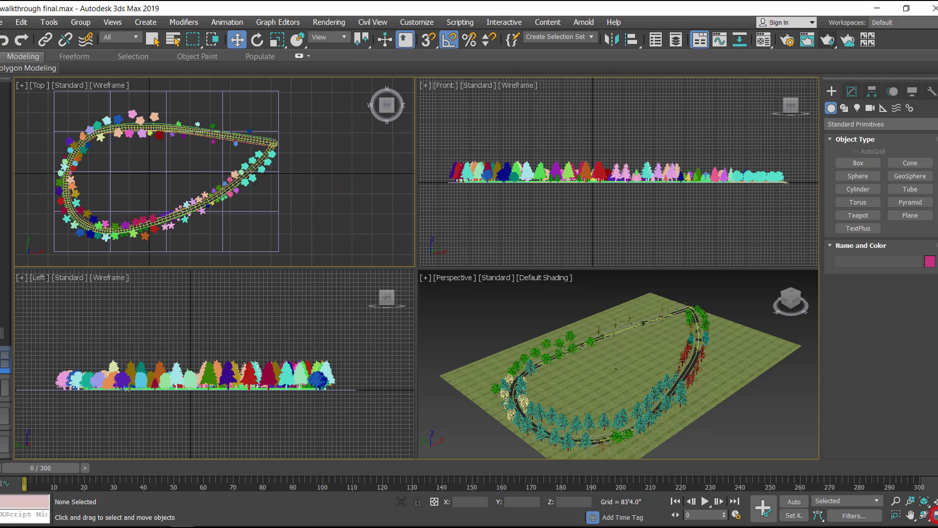
click(931, 515)
middle_drag(591, 324, 655, 316)
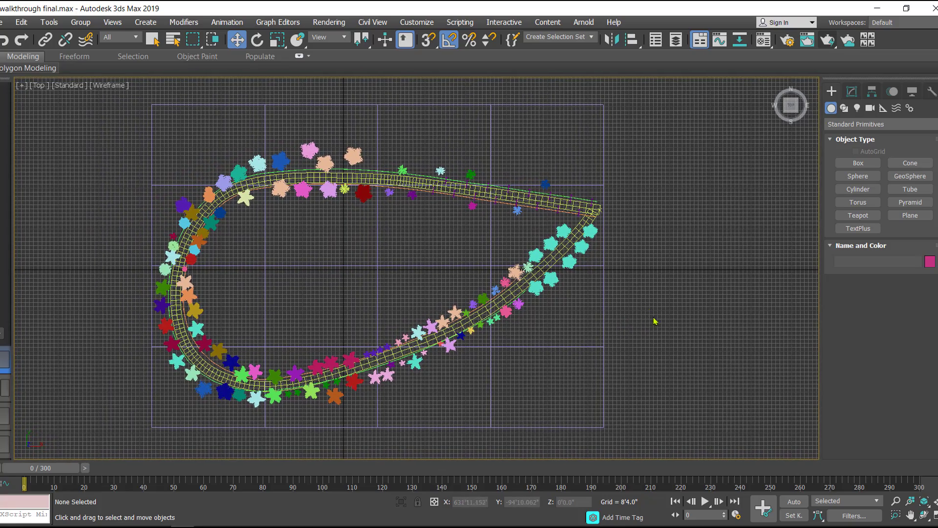
middle_drag(432, 239, 464, 240)
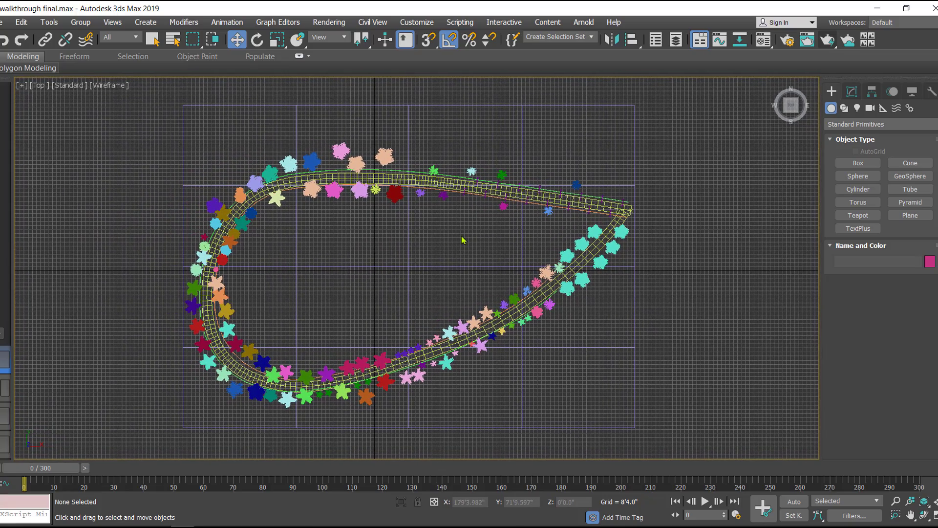
scroll(718, 255, up, 5)
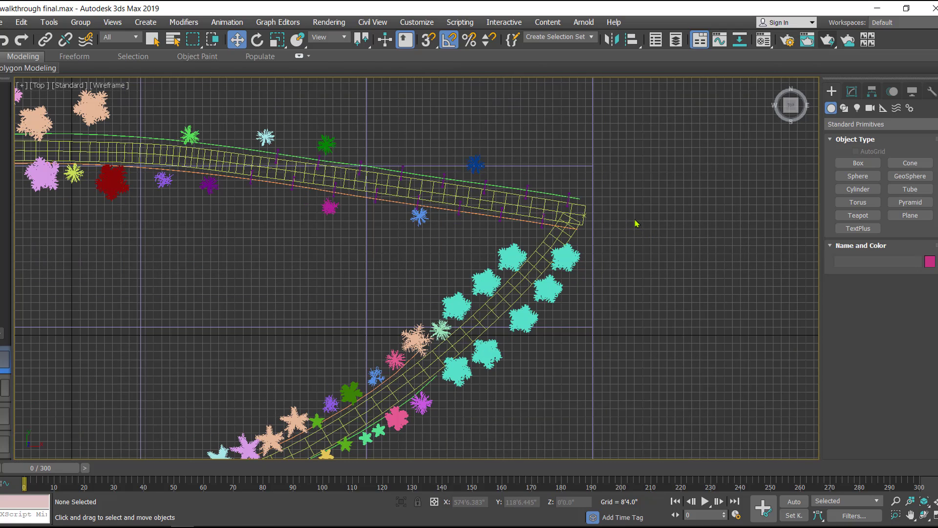
scroll(635, 224, up, 2)
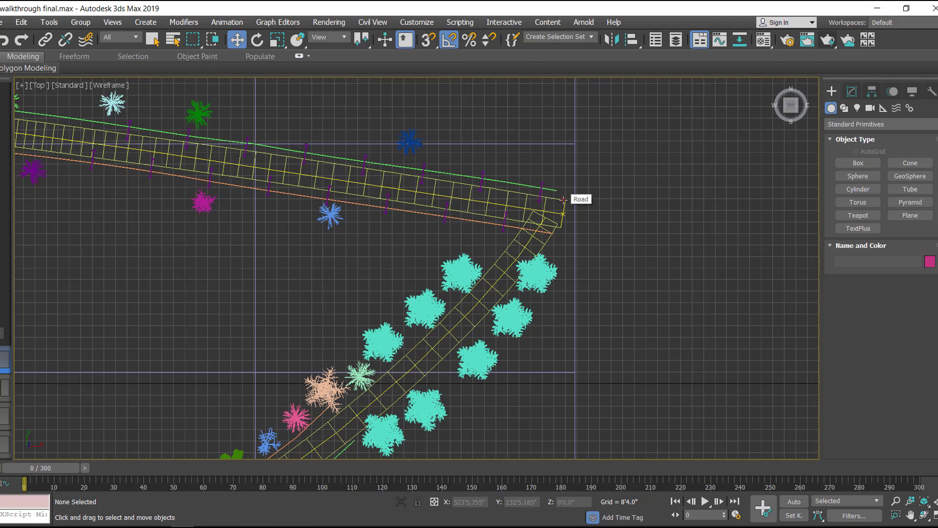
click(563, 200)
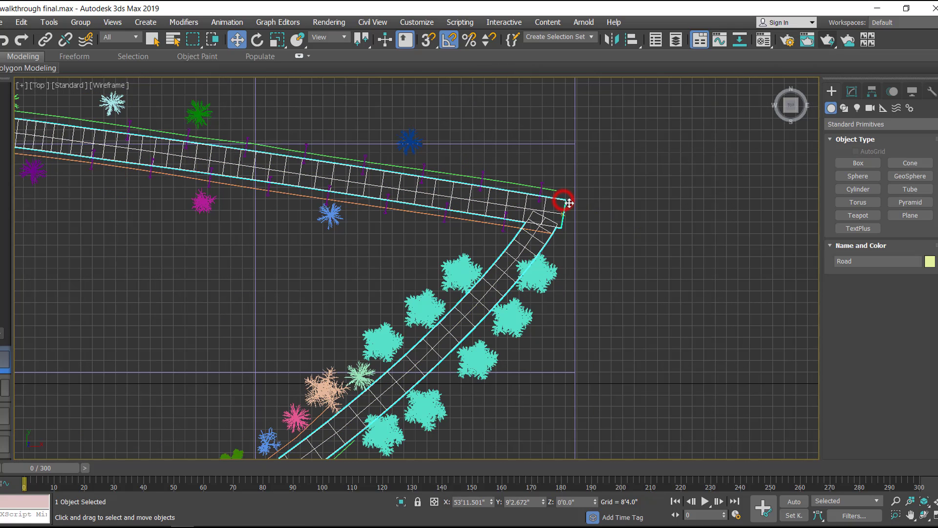
right_click(630, 174)
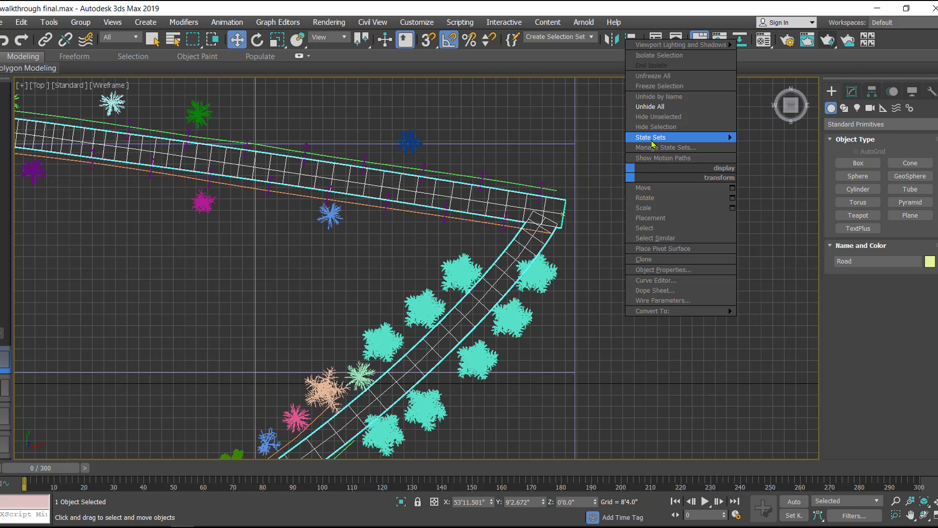
click(671, 117)
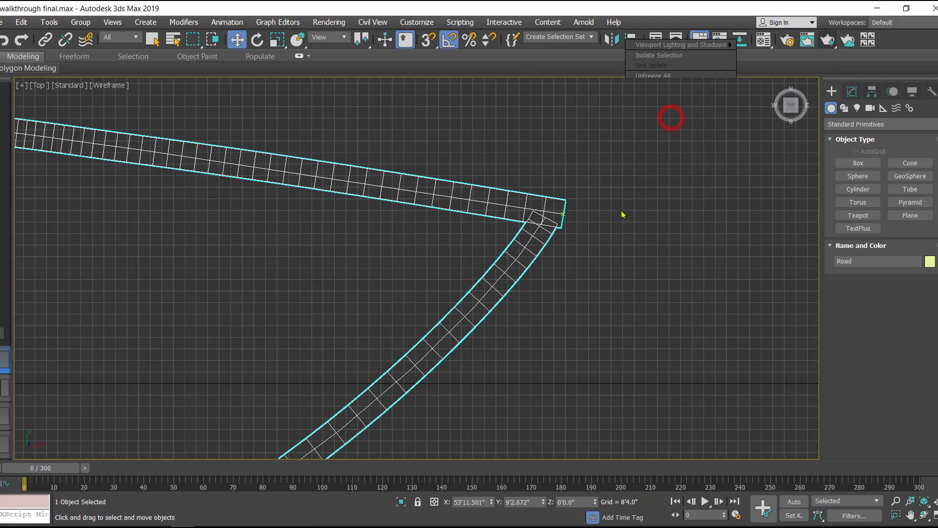
scroll(293, 257, up, 3)
scroll(290, 269, down, 6)
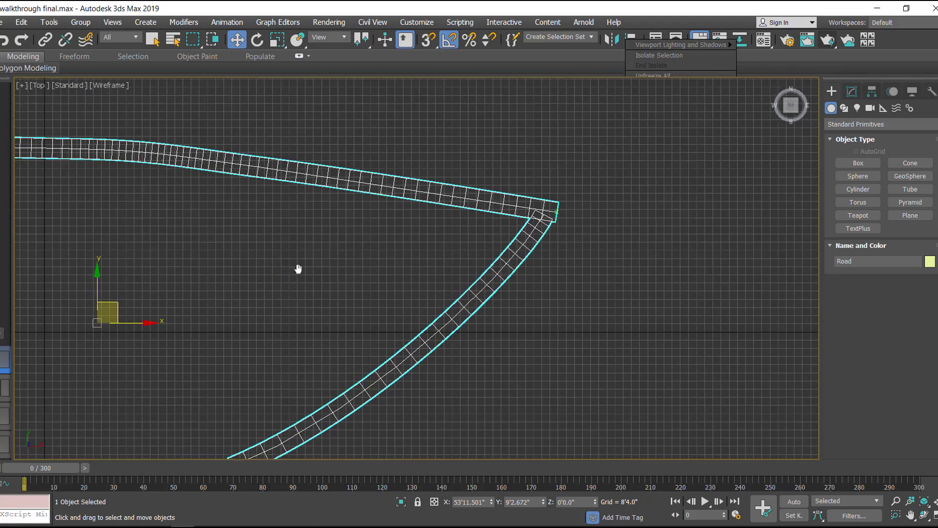
middle_drag(314, 258, 417, 230)
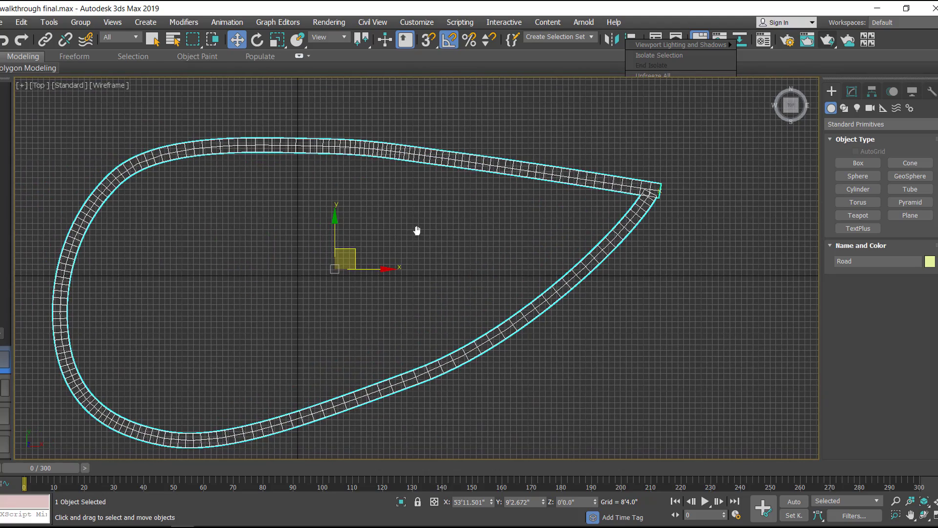
click(232, 252)
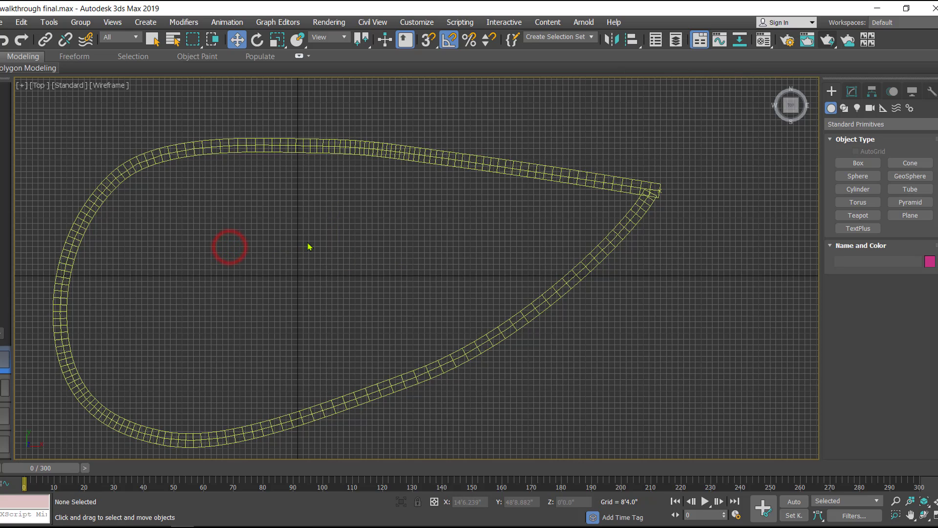
- Start a Line spline with Smooth initial and drag types at the road's sharp corner and trace the centerline along the upper stretch into the left bend
middle_drag(267, 255, 296, 246)
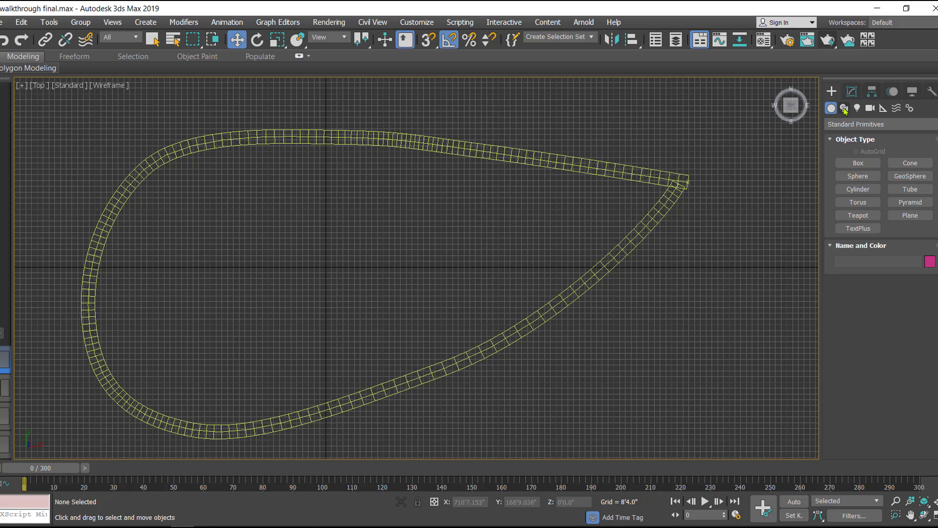
click(845, 109)
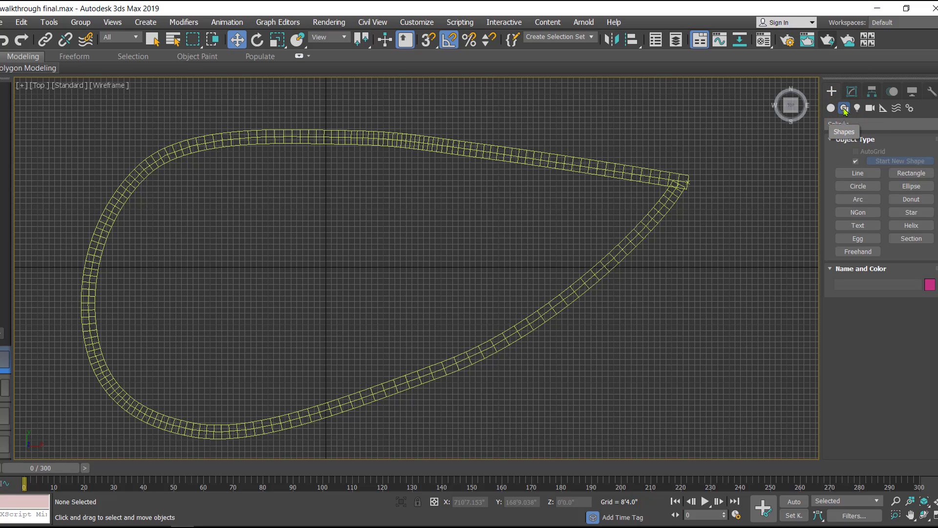
click(858, 172)
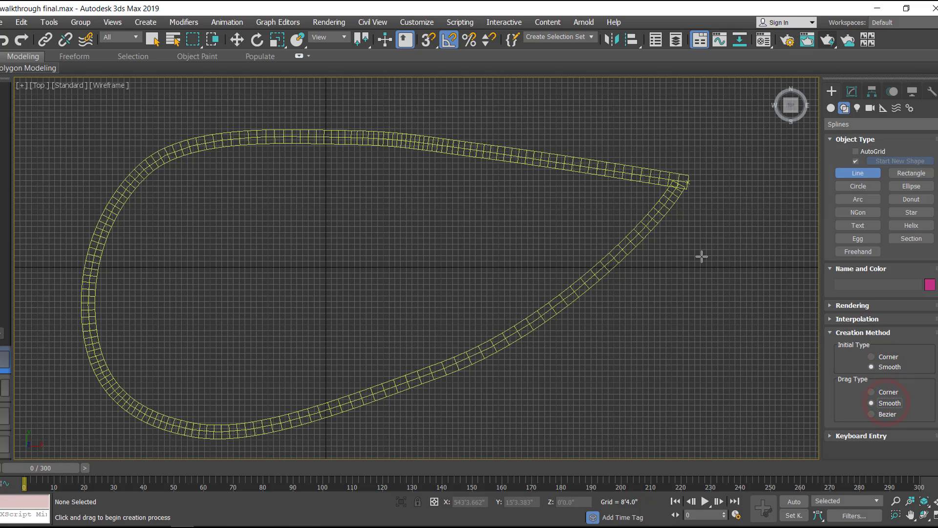
middle_drag(702, 256, 699, 293)
scroll(694, 224, up, 2)
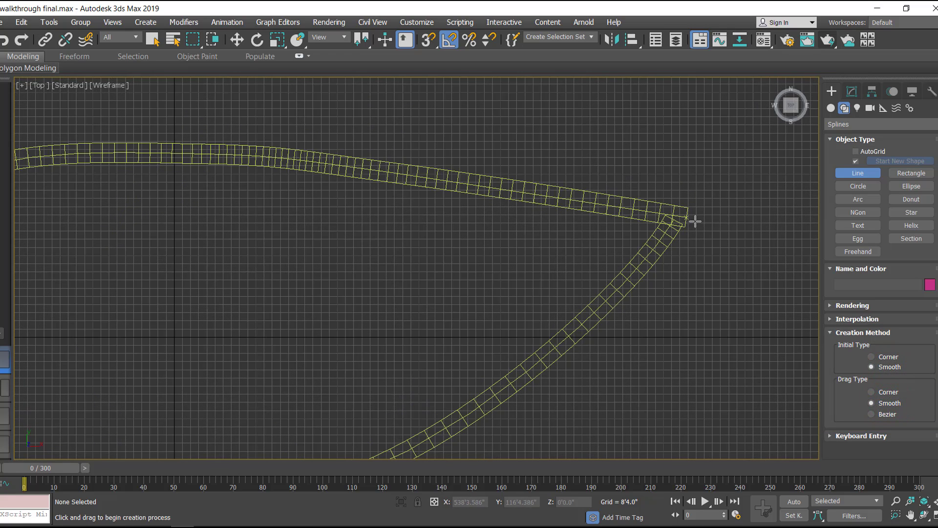
click(687, 217)
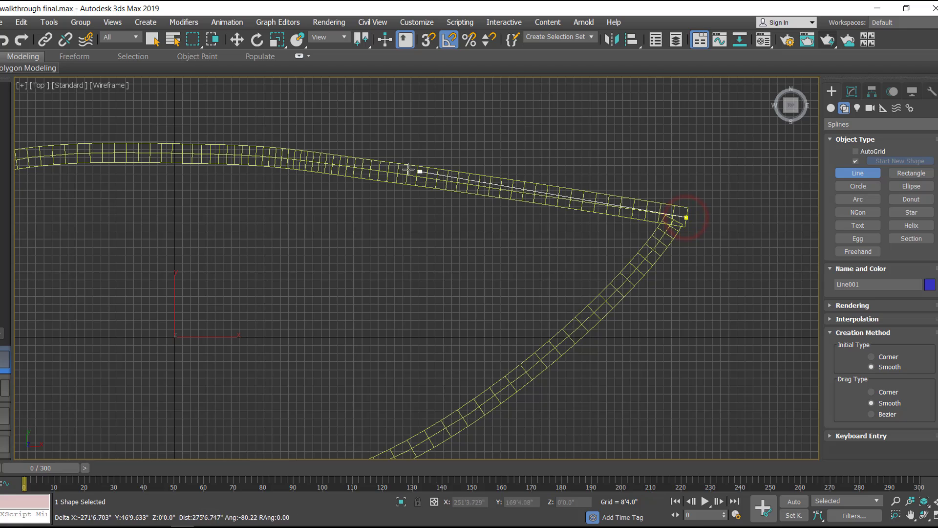
click(370, 168)
middle_drag(287, 174, 534, 178)
click(446, 156)
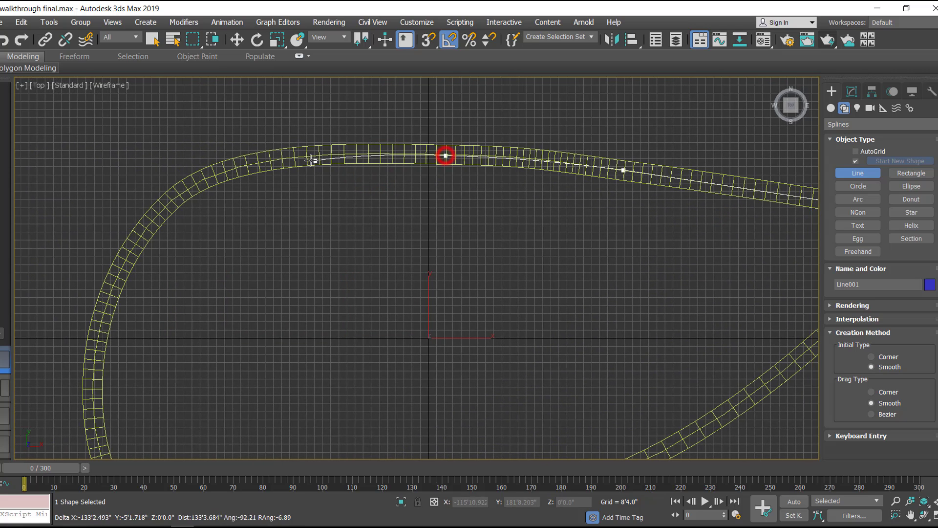
click(307, 157)
click(215, 175)
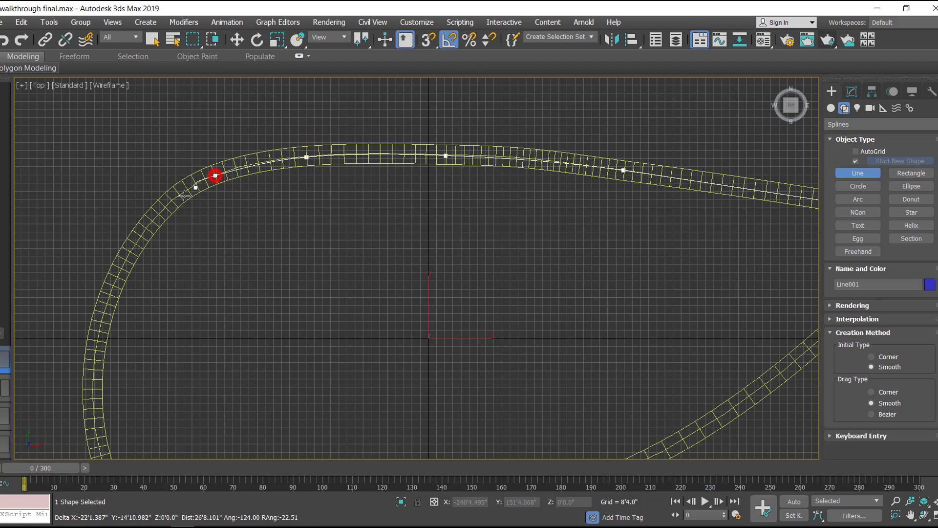
click(139, 237)
- Continue the line along the road's centerline around the left bend and onto the lower stretch
middle_drag(147, 278, 258, 149)
click(208, 215)
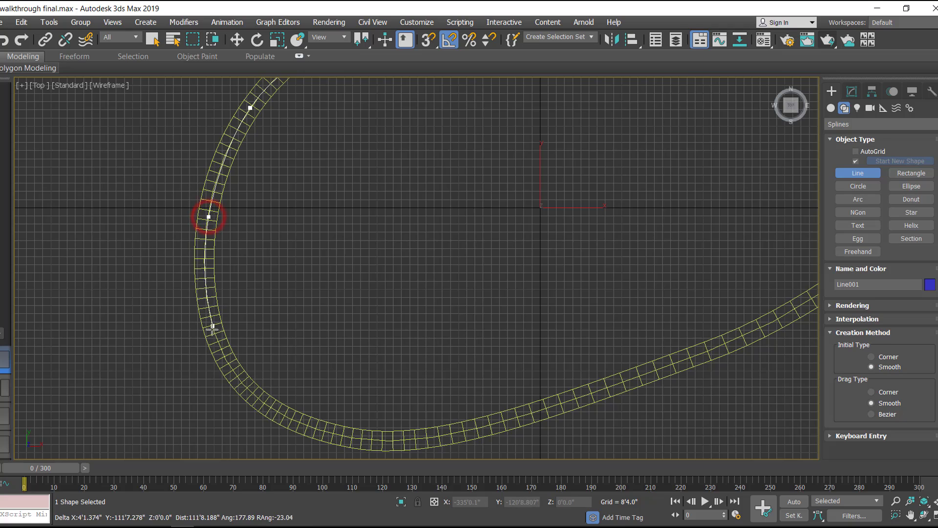
click(216, 339)
click(287, 418)
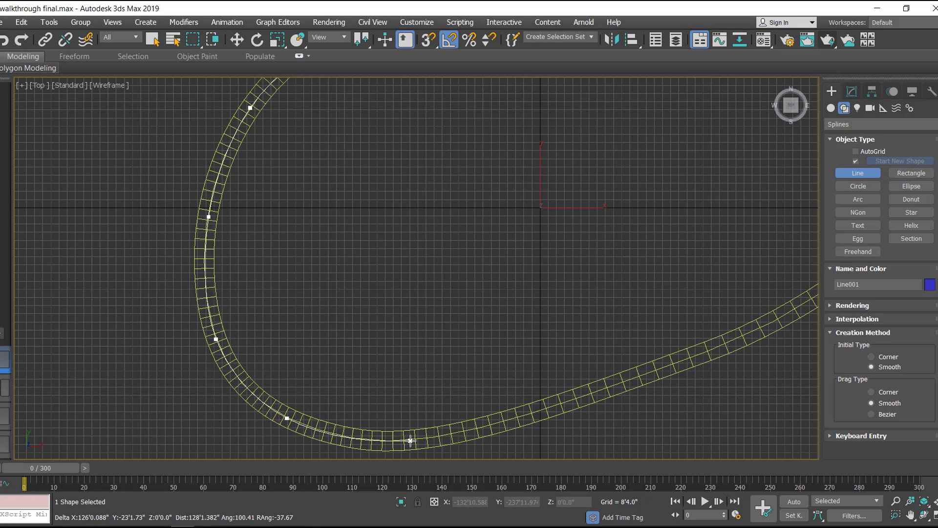
click(411, 442)
click(561, 402)
- Trace the rest of the lower road back towards the sharp corner and end the line just short of it, leaving the spline open
middle_drag(637, 378, 334, 358)
click(450, 313)
middle_drag(519, 272, 420, 389)
click(478, 349)
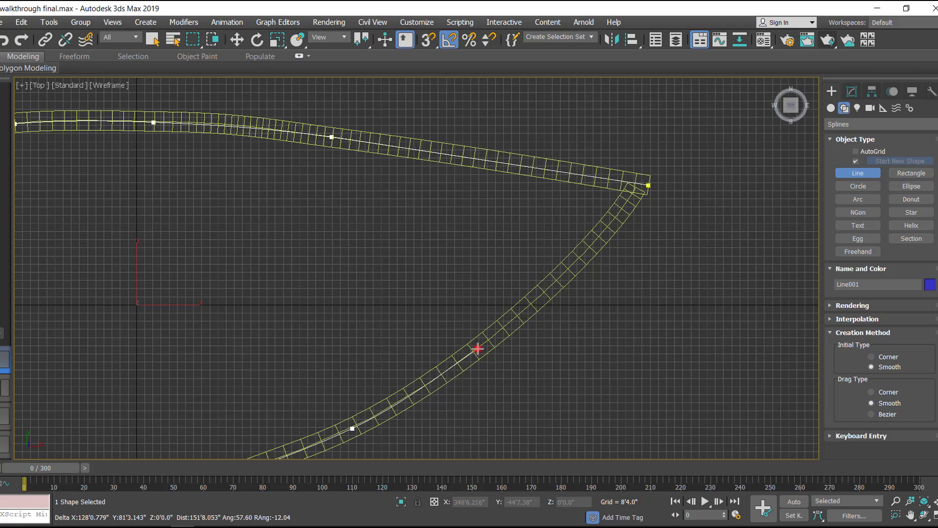
click(581, 259)
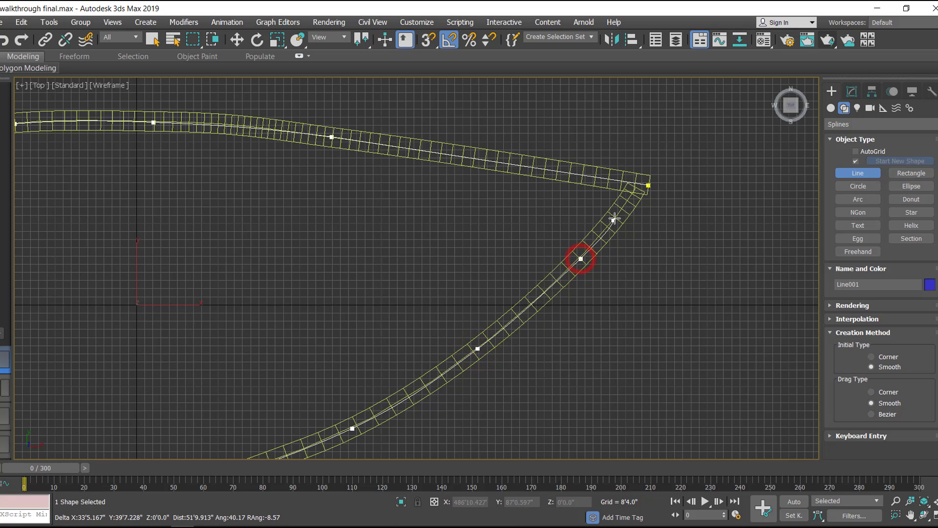
click(621, 205)
right_click(633, 210)
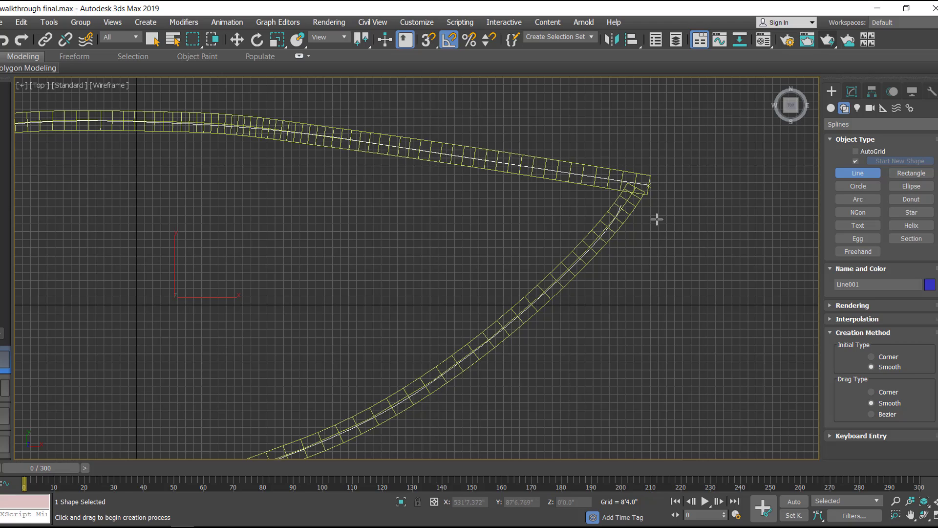
- Rename the new spline "camera path"
click(852, 91)
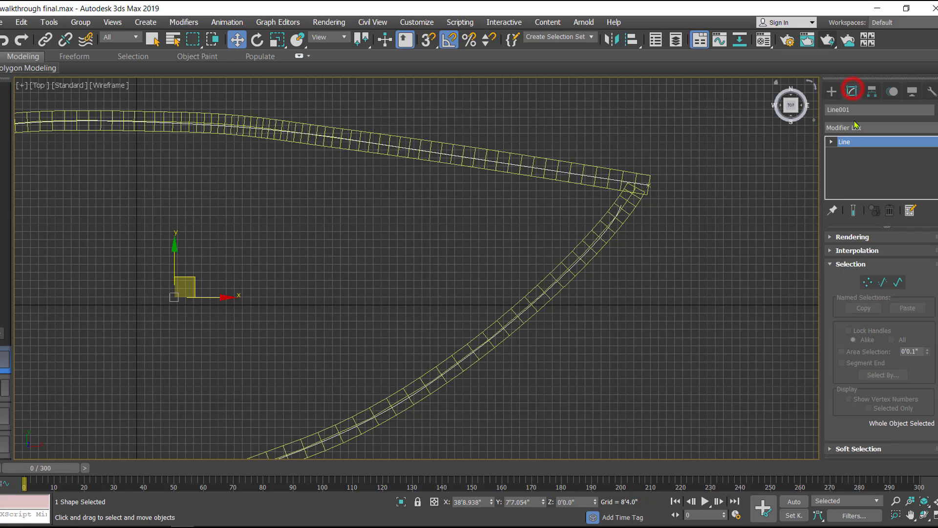
click(853, 110)
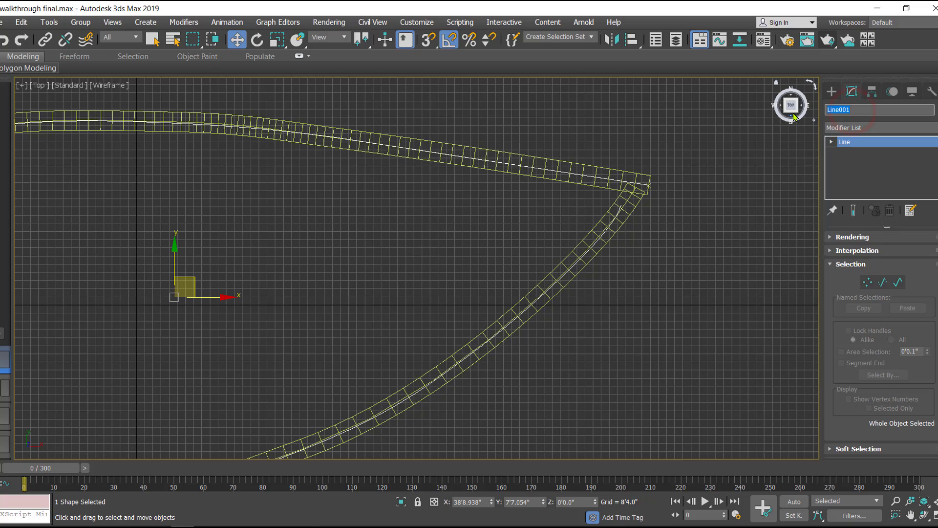
text(camera path)
click(831, 91)
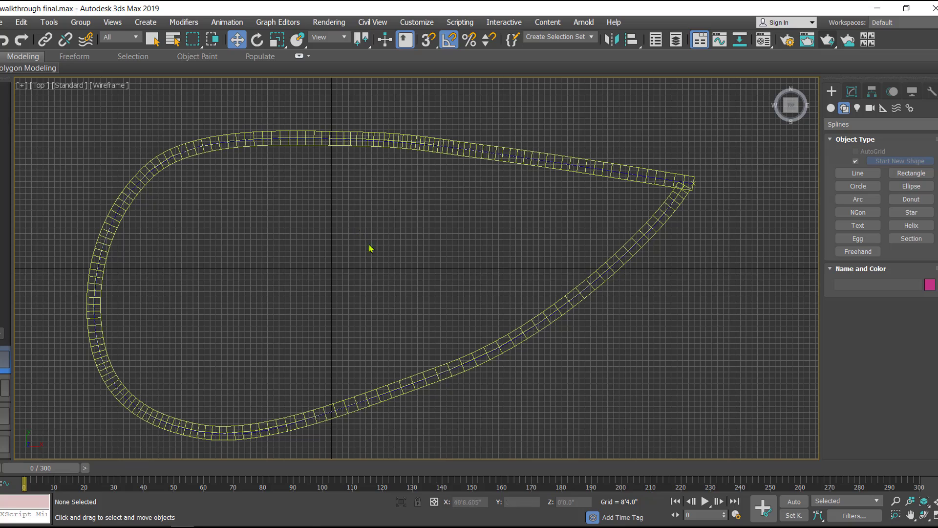
- Open the Walkthrough Assistant and create a new Free camera
click(235, 24)
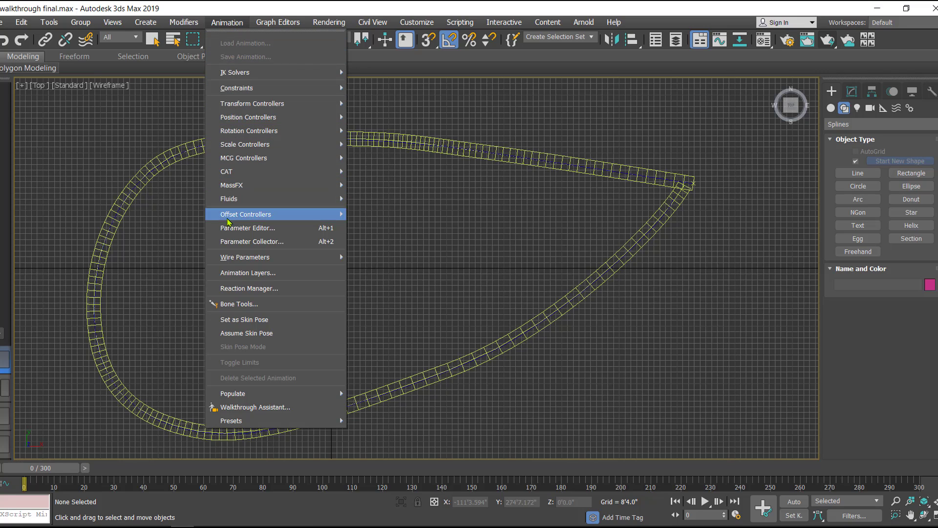
click(232, 408)
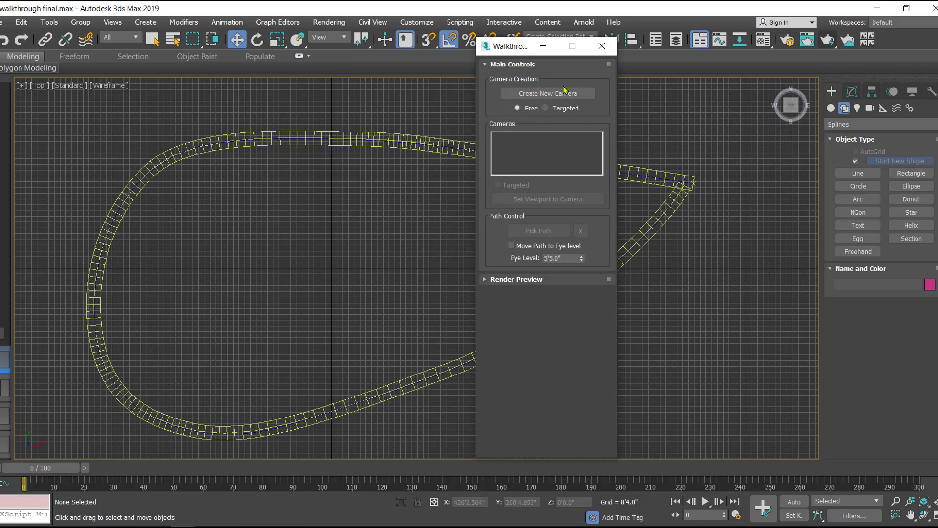
drag(512, 47, 594, 48)
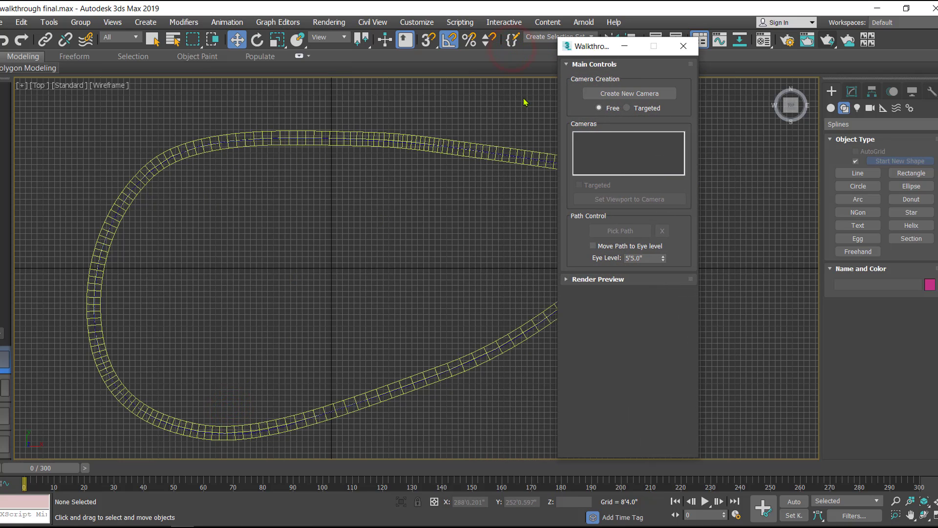
click(645, 95)
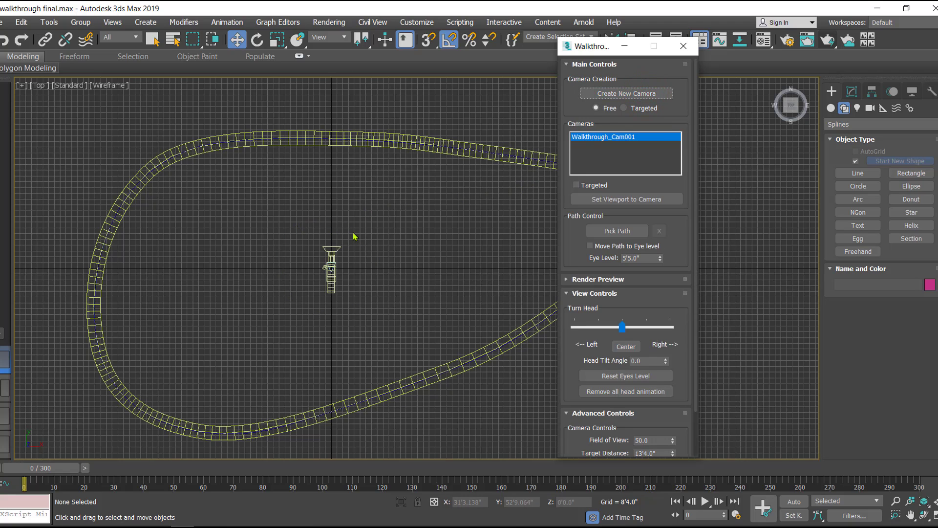
- Assign the spline along the road's centerline as the walkthrough camera's path
middle_drag(380, 270, 315, 266)
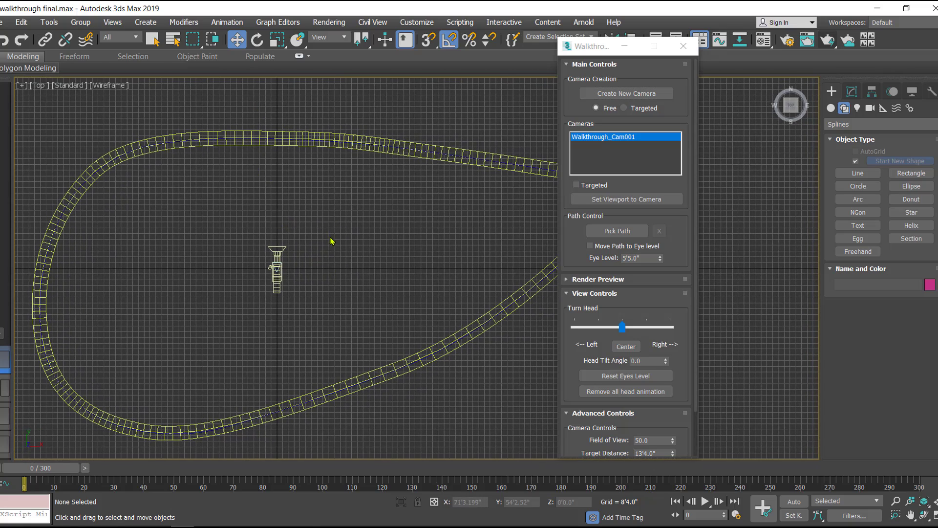
scroll(341, 258, down, 2)
scroll(362, 258, down, 2)
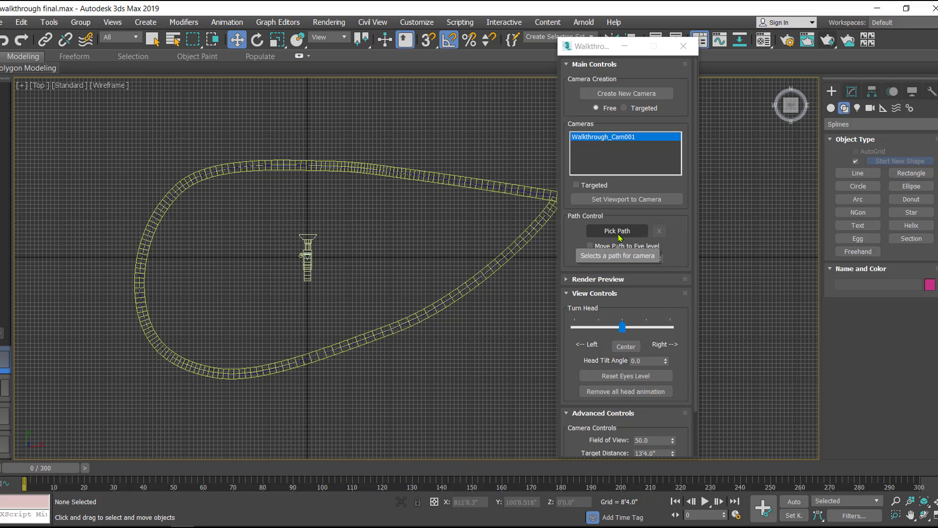
click(628, 232)
middle_drag(485, 220, 309, 226)
scroll(432, 218, up, 2)
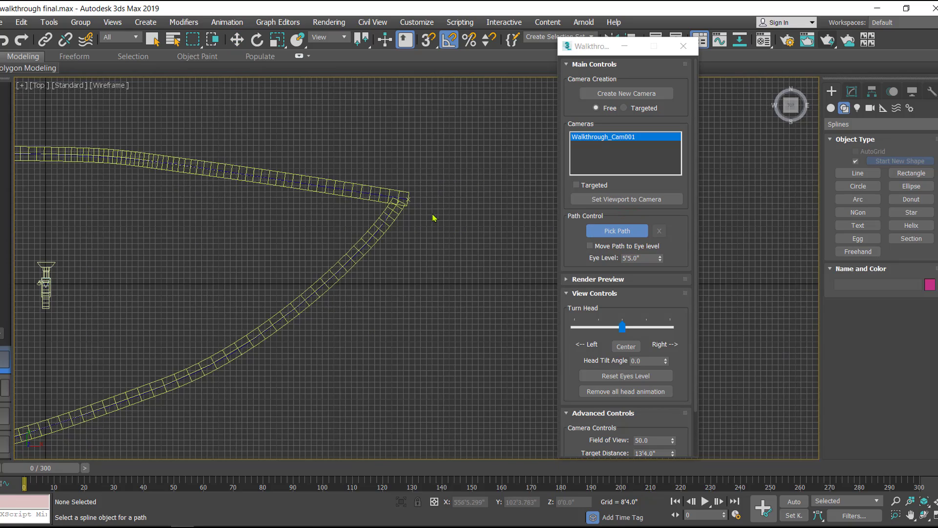
scroll(438, 213, up, 2)
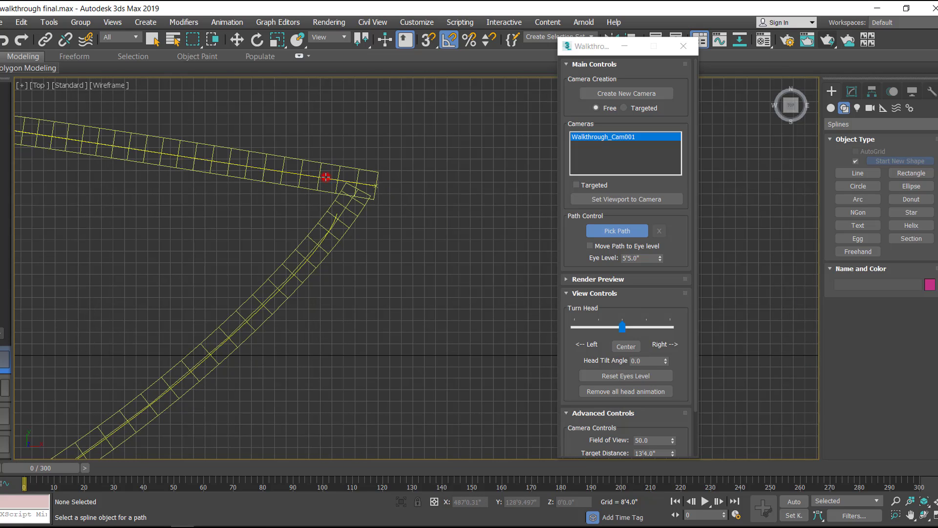
click(326, 176)
middle_drag(406, 243, 398, 286)
scroll(400, 228, up, 5)
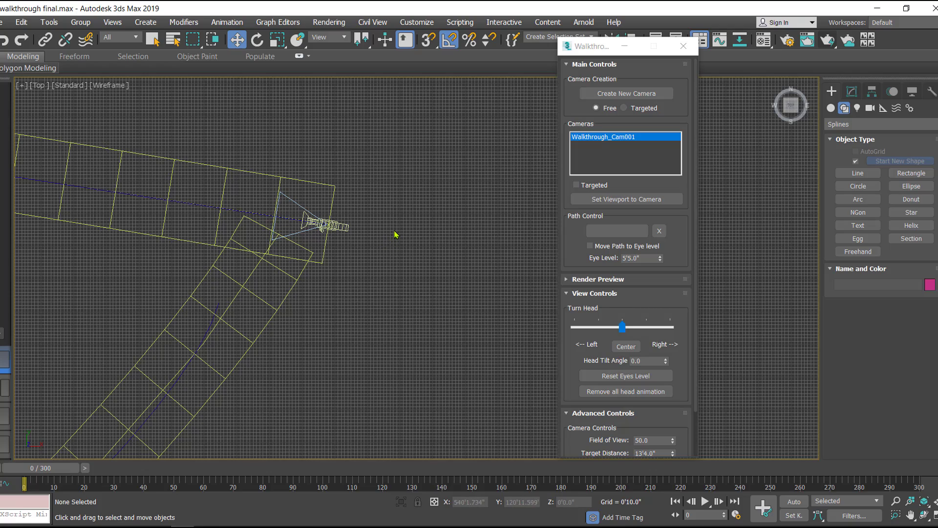
- Play the animation in the top view to watch the camera travel along the road path, and stop it
scroll(401, 240, down, 6)
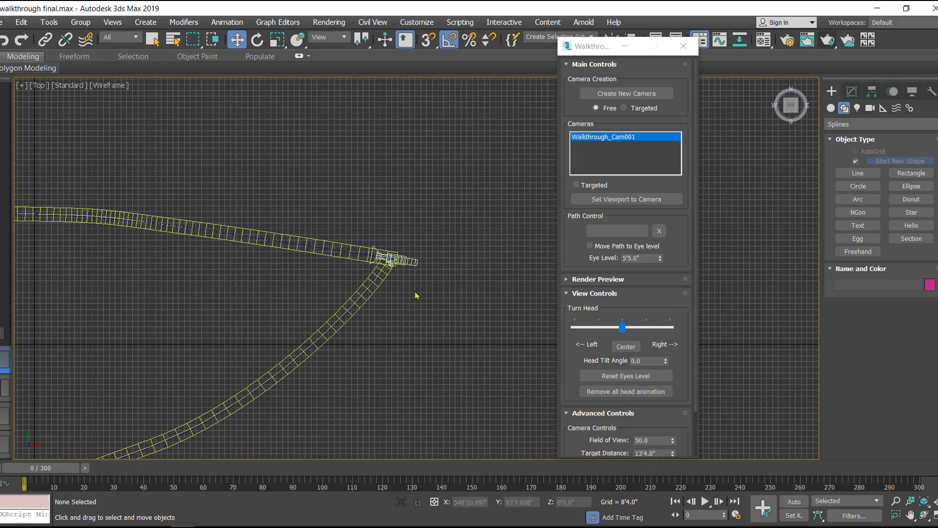
scroll(429, 313, down, 3)
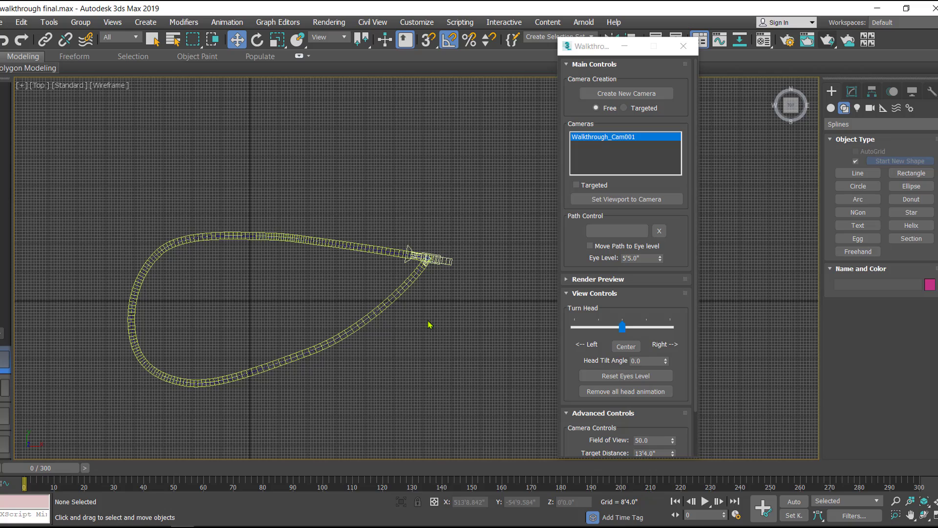
middle_drag(453, 368, 451, 336)
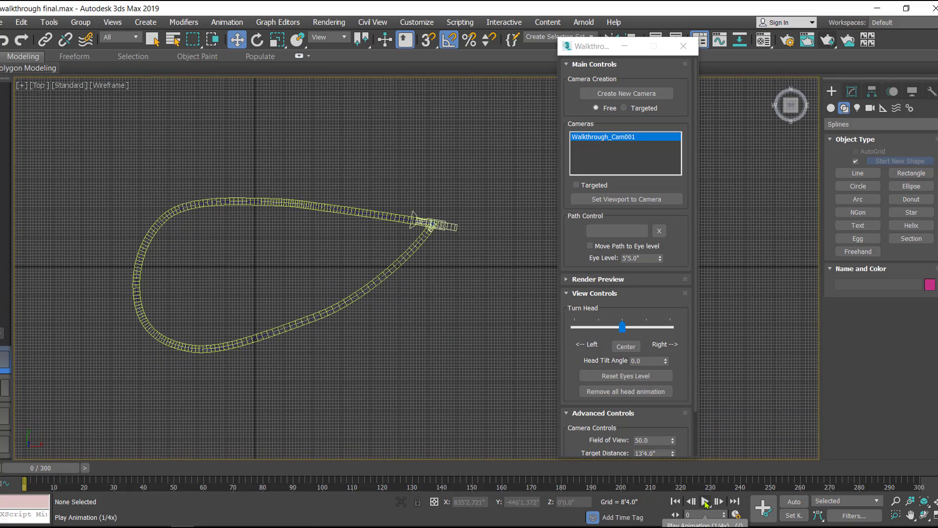
click(705, 501)
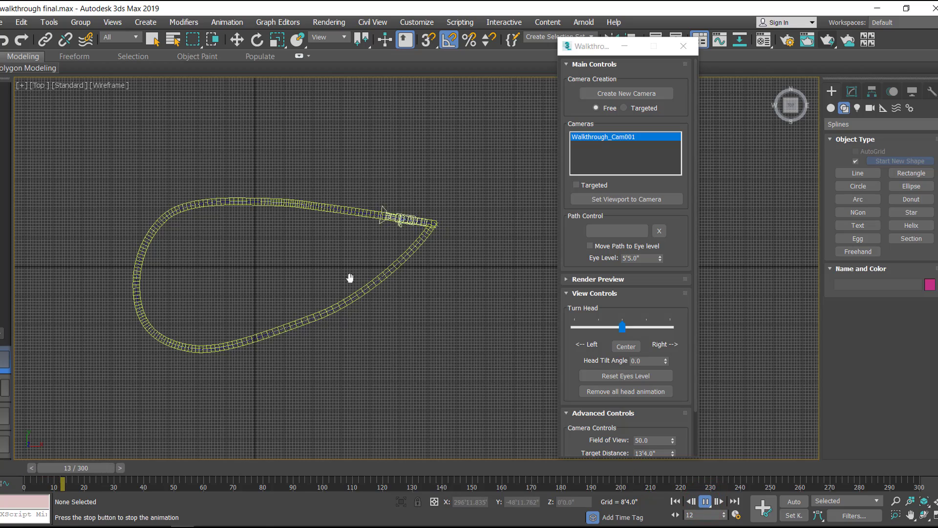
middle_drag(329, 270, 352, 256)
scroll(344, 253, up, 3)
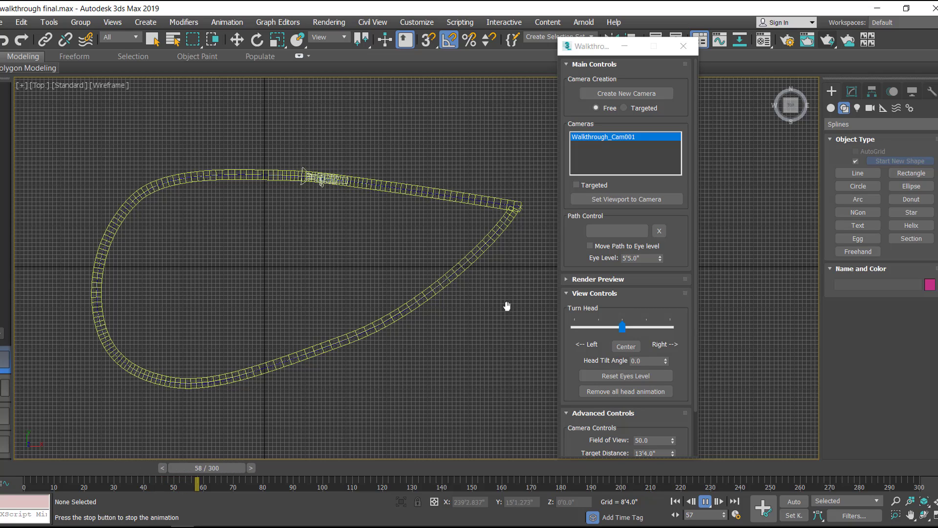
click(705, 501)
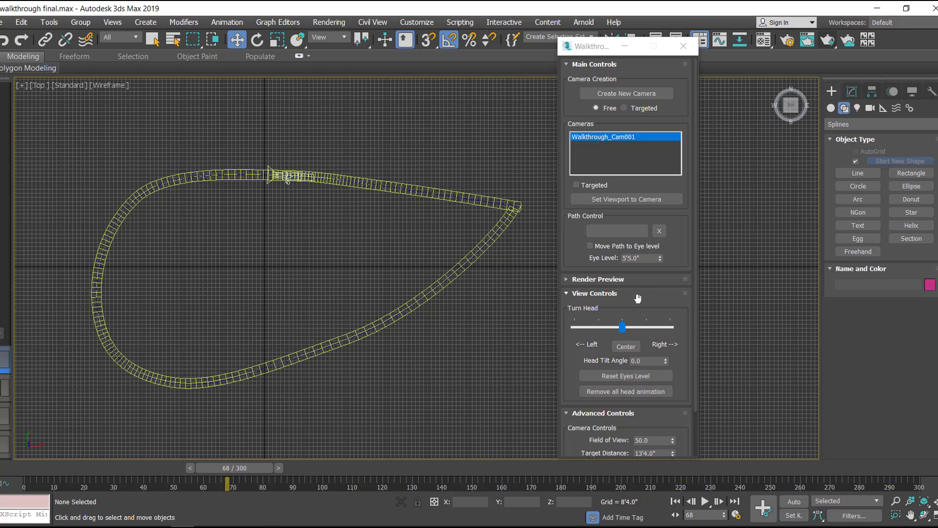
- Switch off Follow Path, play the animation to check the camera's orientation, and switch Follow Path back on
scroll(637, 299, down, 3)
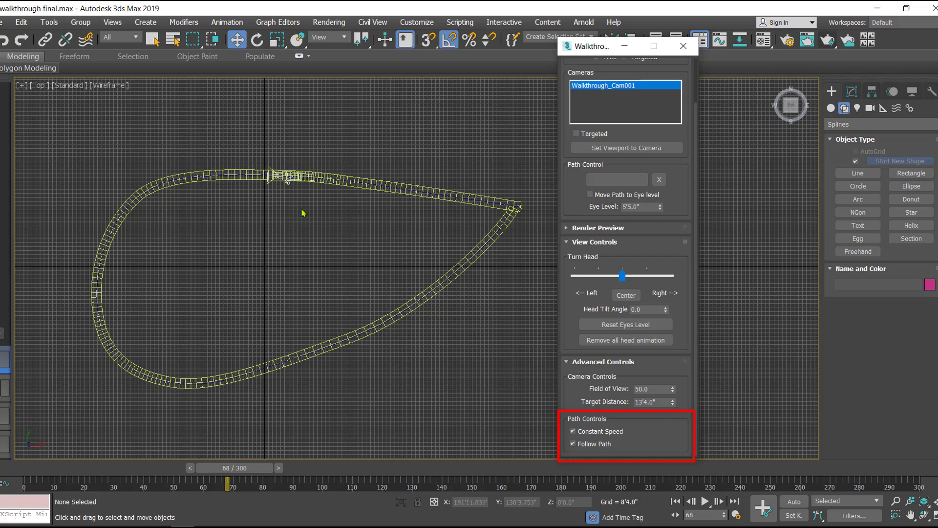
click(573, 443)
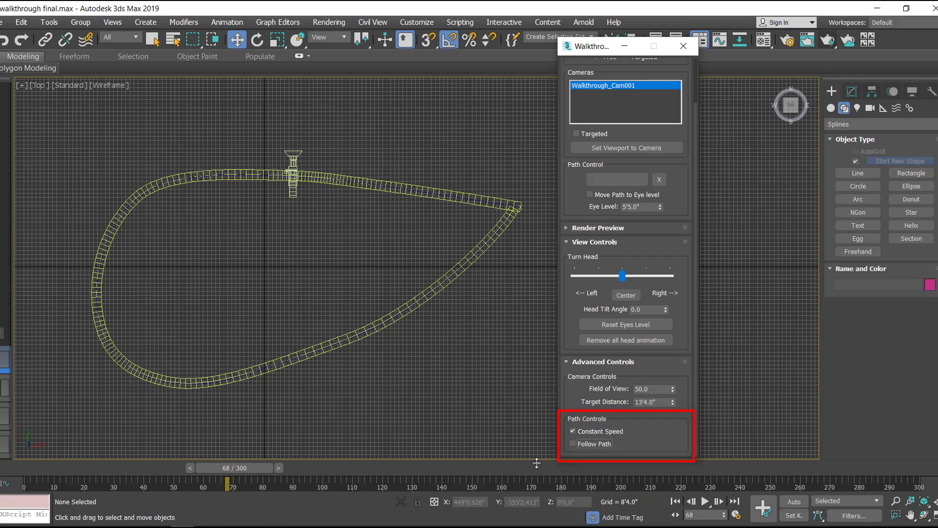
click(705, 502)
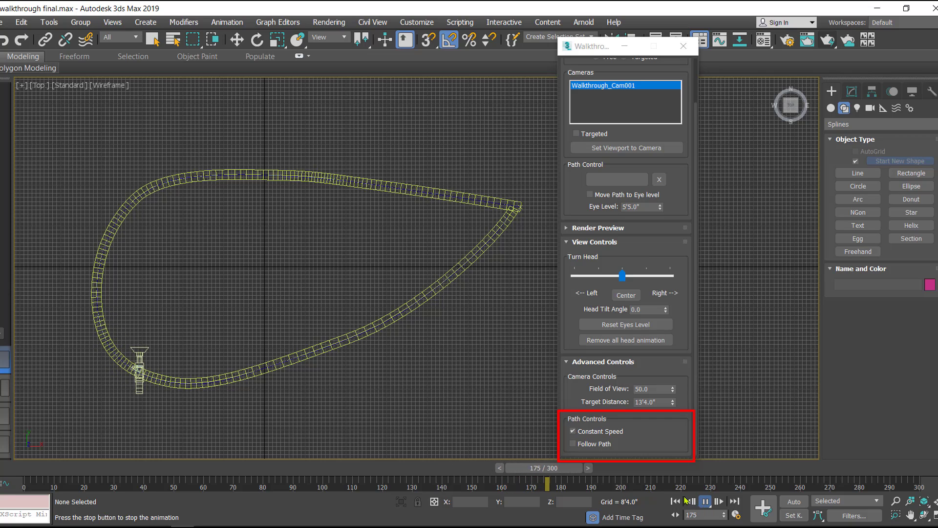
click(706, 502)
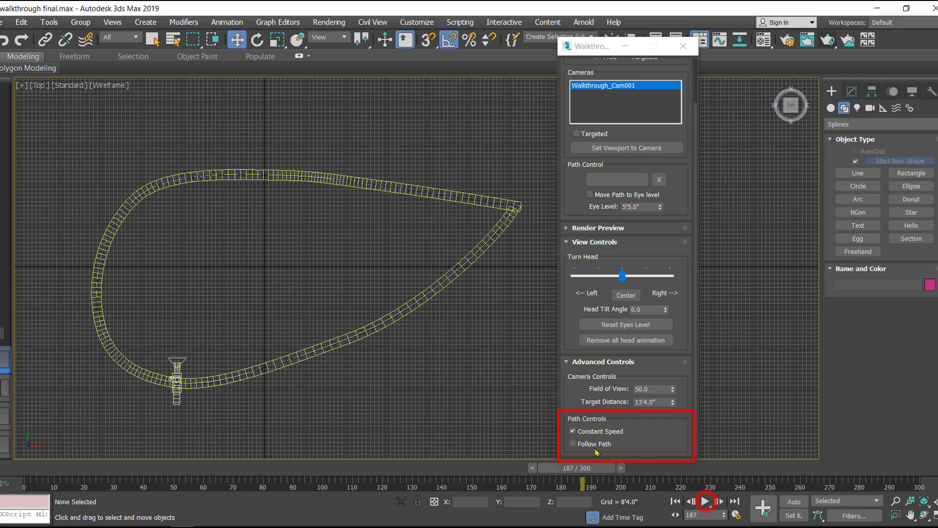
click(574, 444)
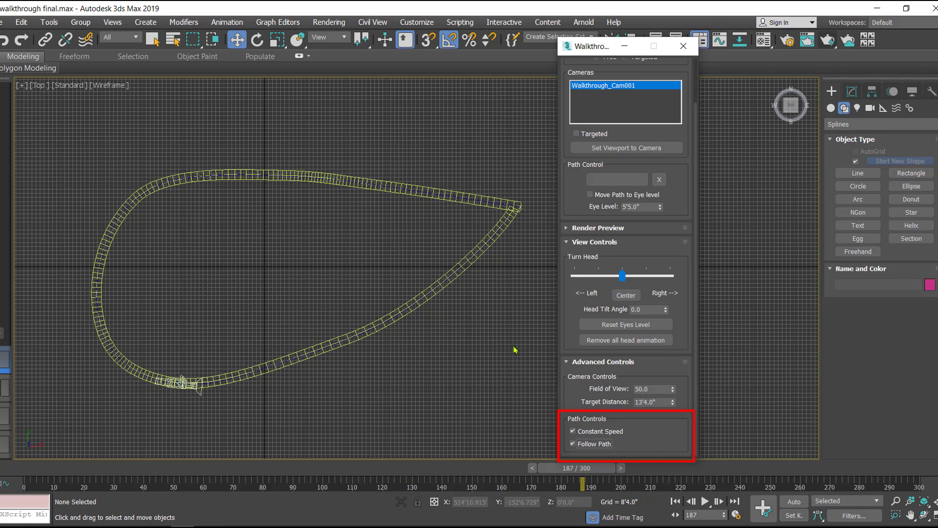
- Select the camera path spline and display its vertices to examine their spacing
click(469, 200)
click(852, 90)
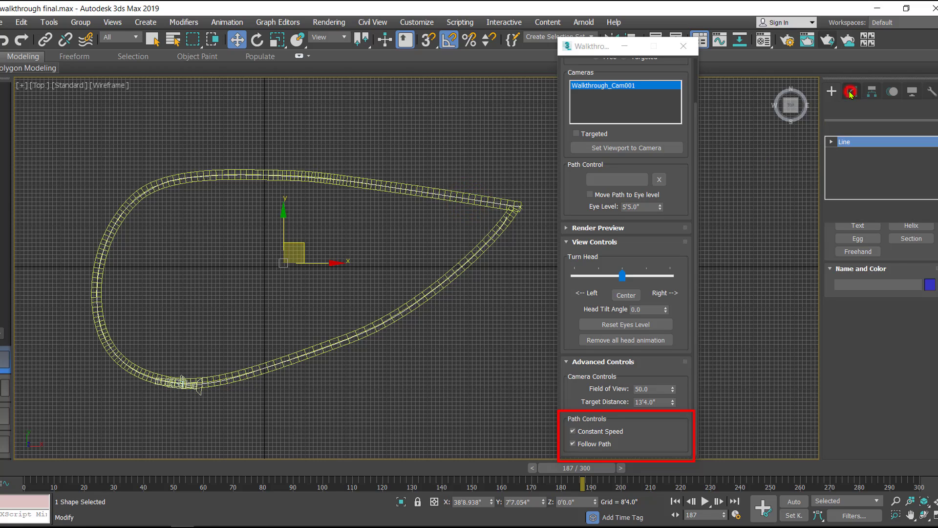
click(868, 285)
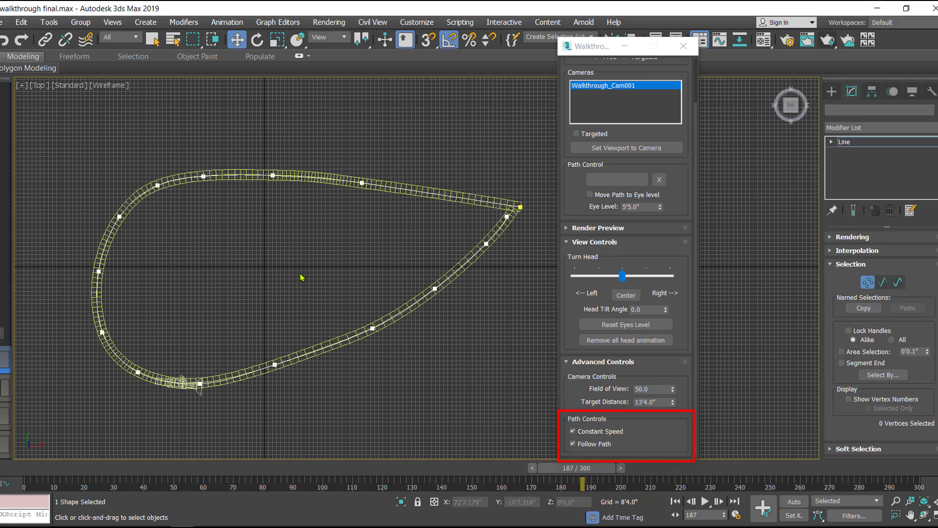
- Compare the camera's motion along the path with Constant Speed turned off and turned back on
click(574, 431)
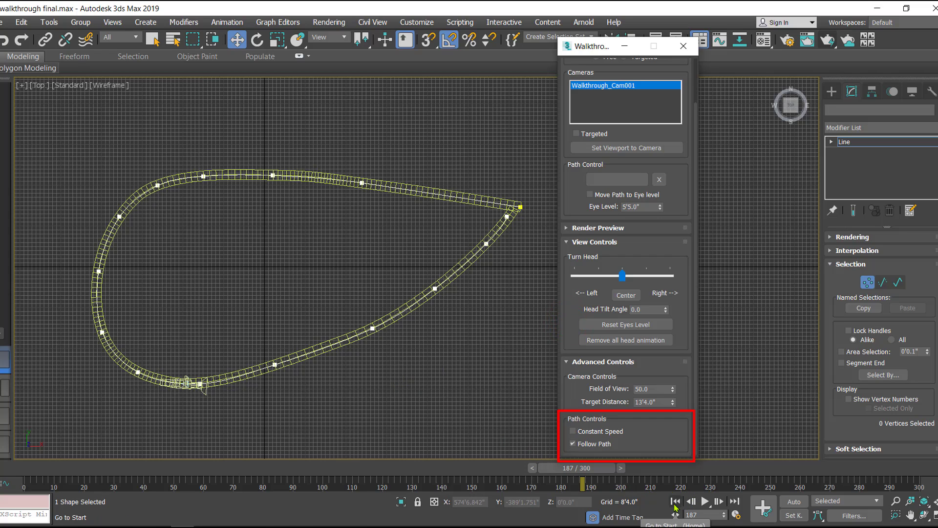
click(675, 502)
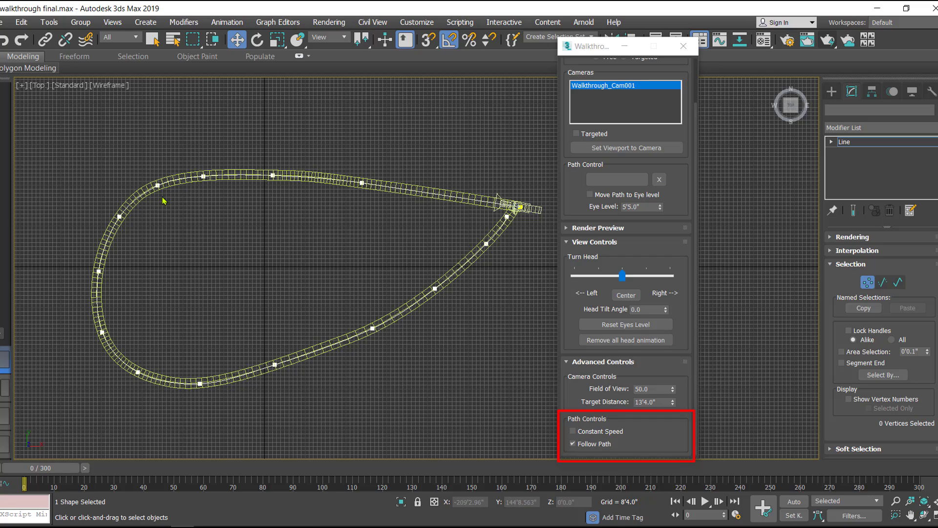
click(705, 502)
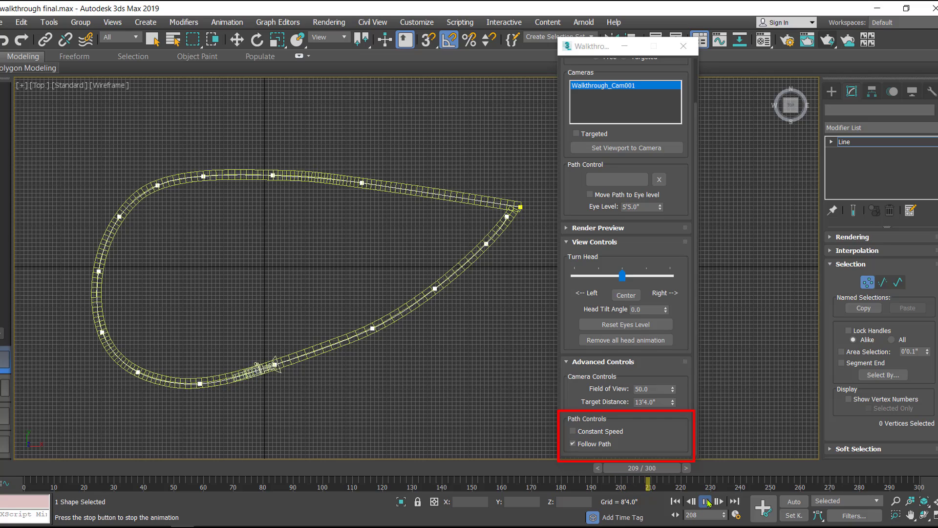
click(706, 500)
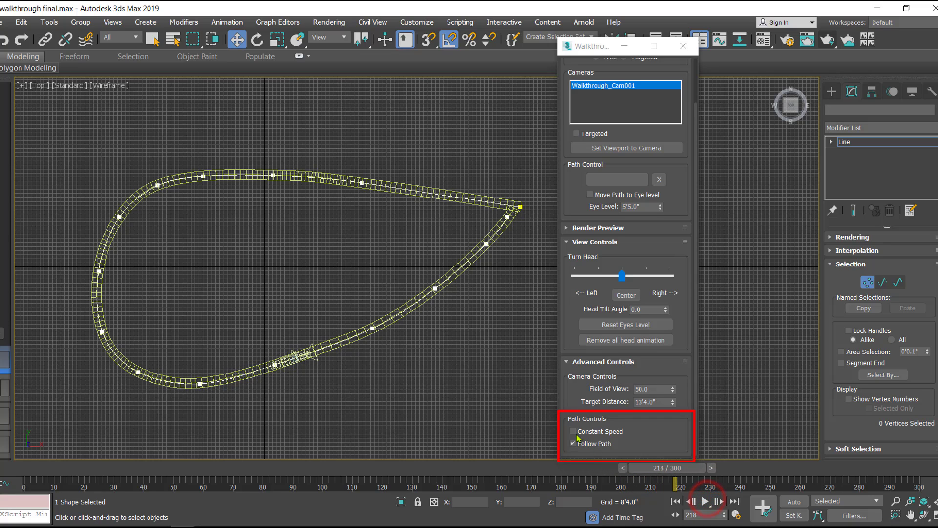
click(573, 431)
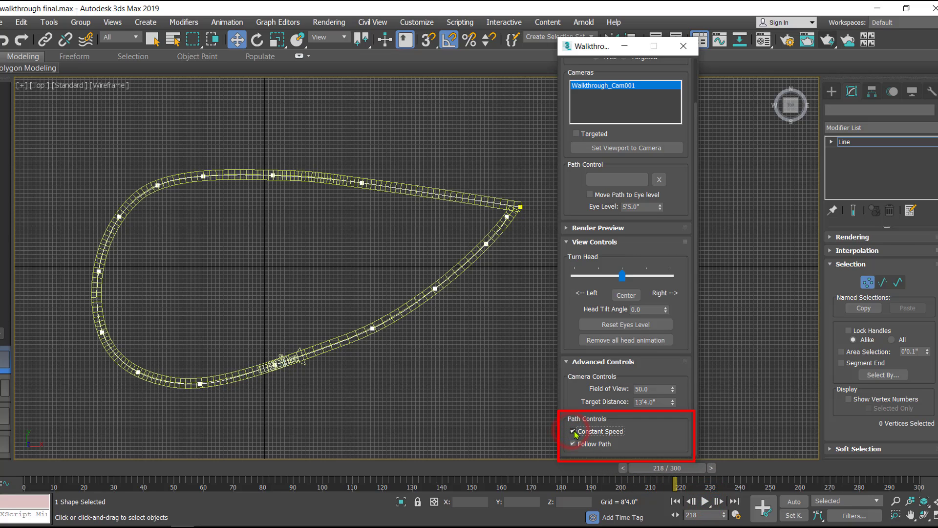
click(705, 501)
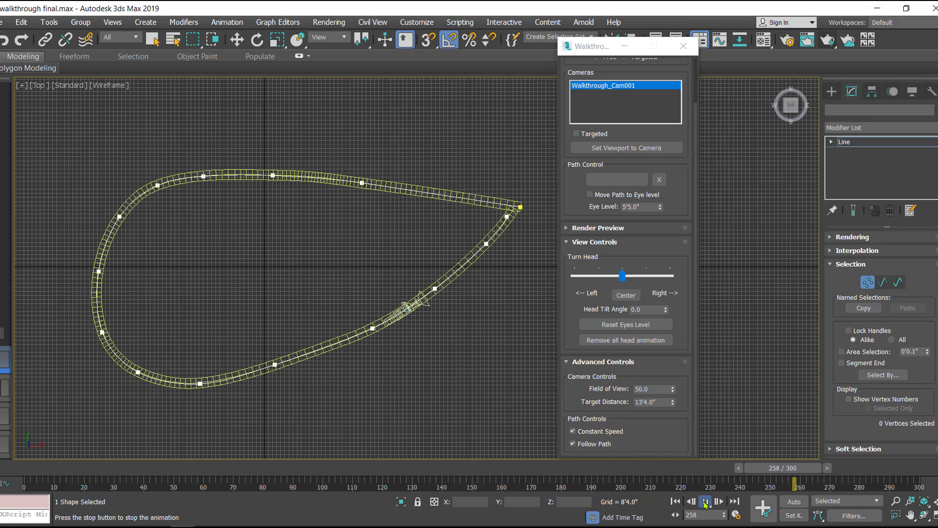
click(705, 501)
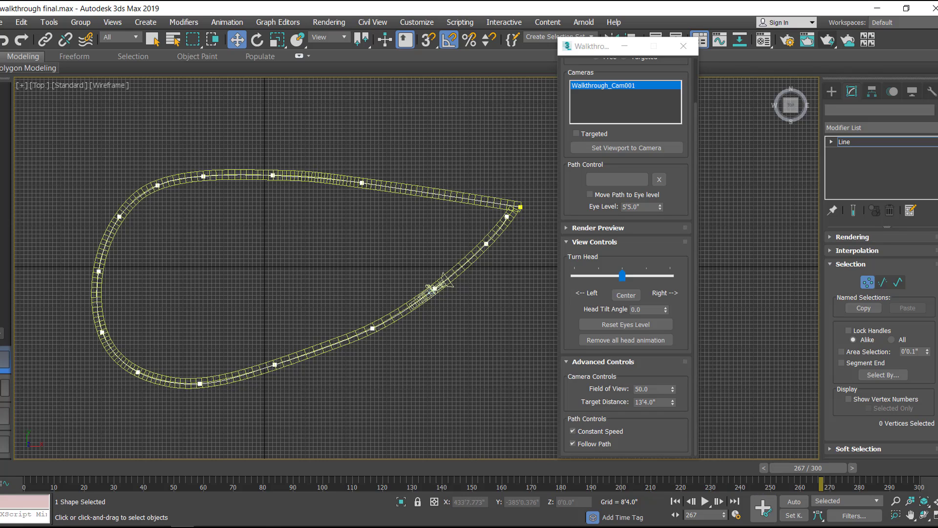
- Return to the four-viewport layout and unhide all objects in the scene
click(932, 513)
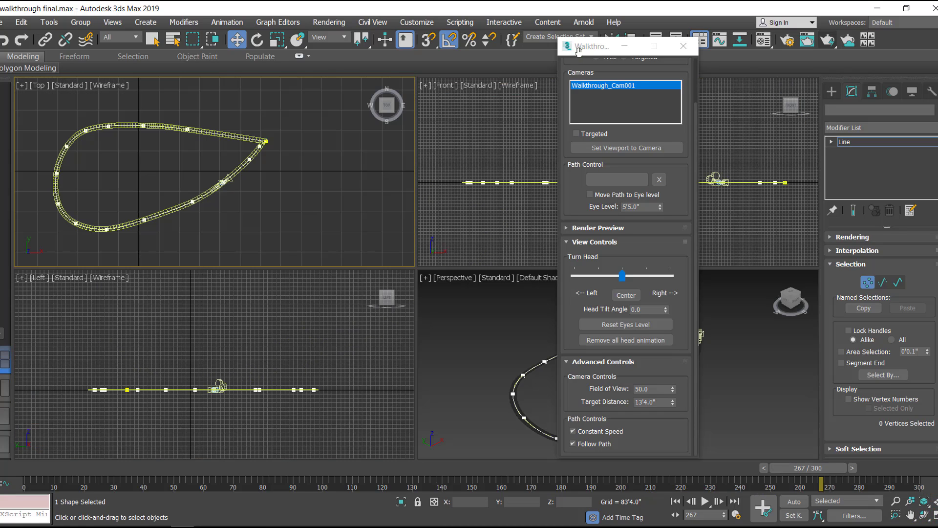
drag(588, 50, 385, 52)
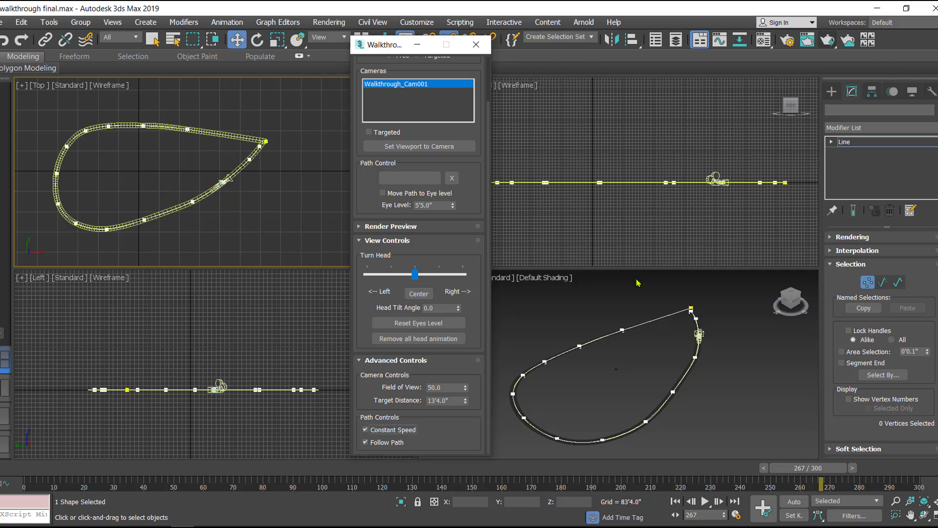
right_click(602, 129)
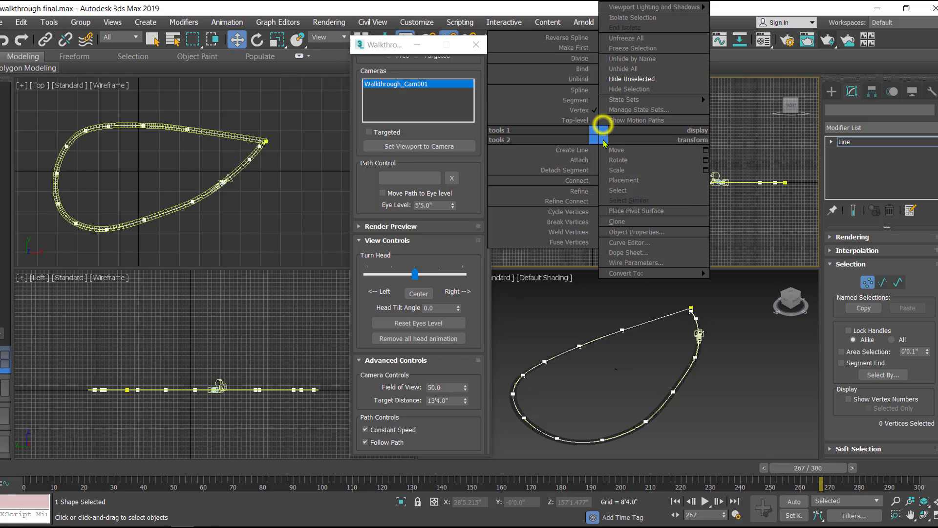
click(639, 69)
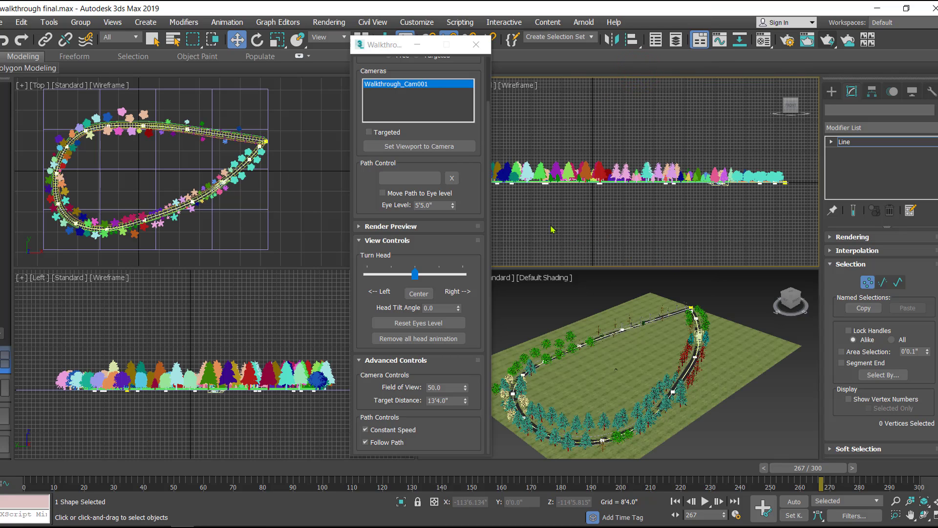
drag(389, 46, 350, 50)
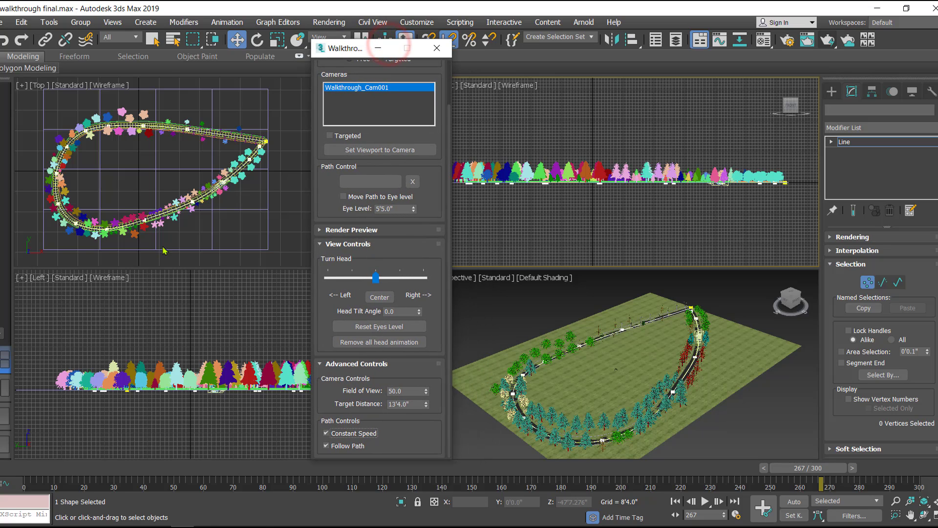
- Switch to the two-viewport layout and set the perspective viewport to look through Walkthrough_Cam001
click(2, 388)
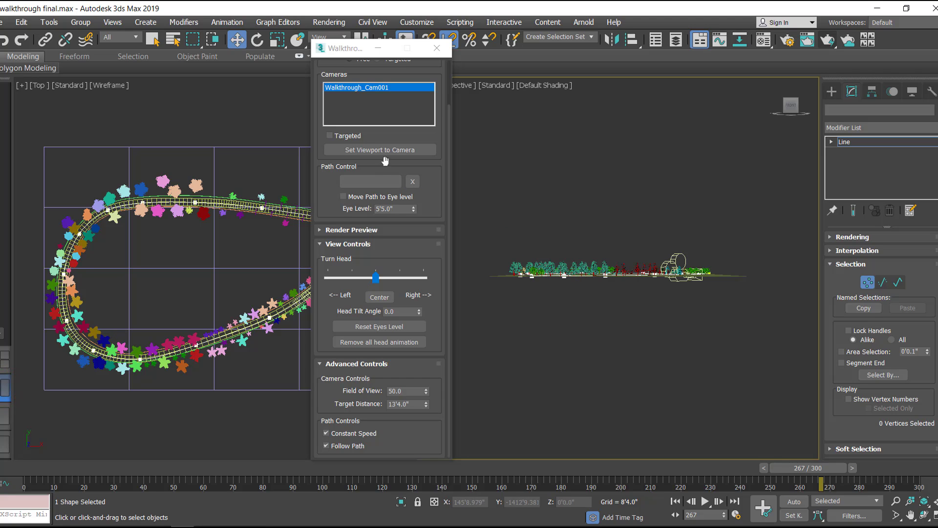
drag(358, 54, 297, 78)
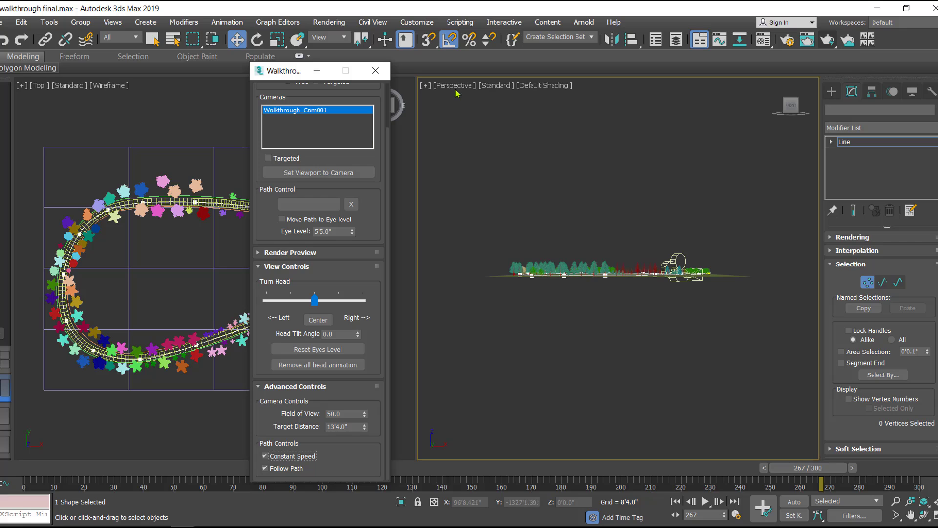
click(462, 90)
click(532, 95)
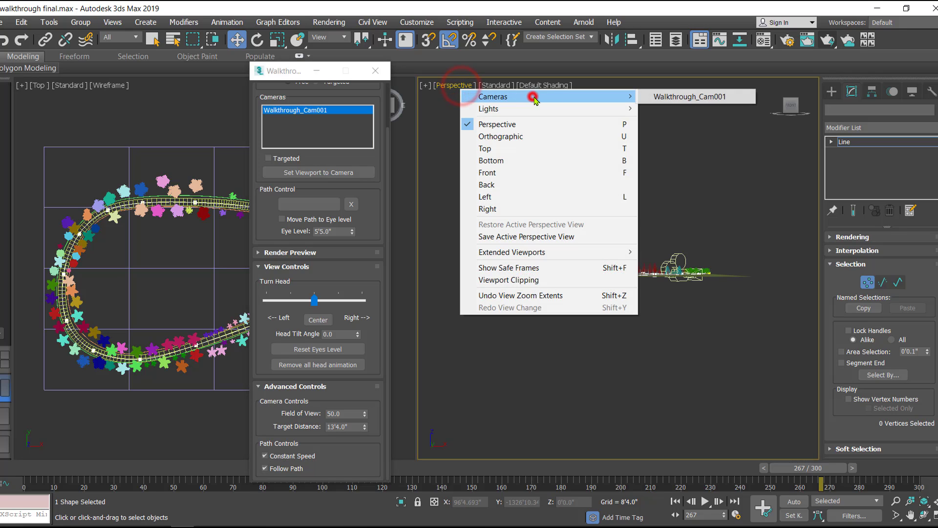
click(689, 98)
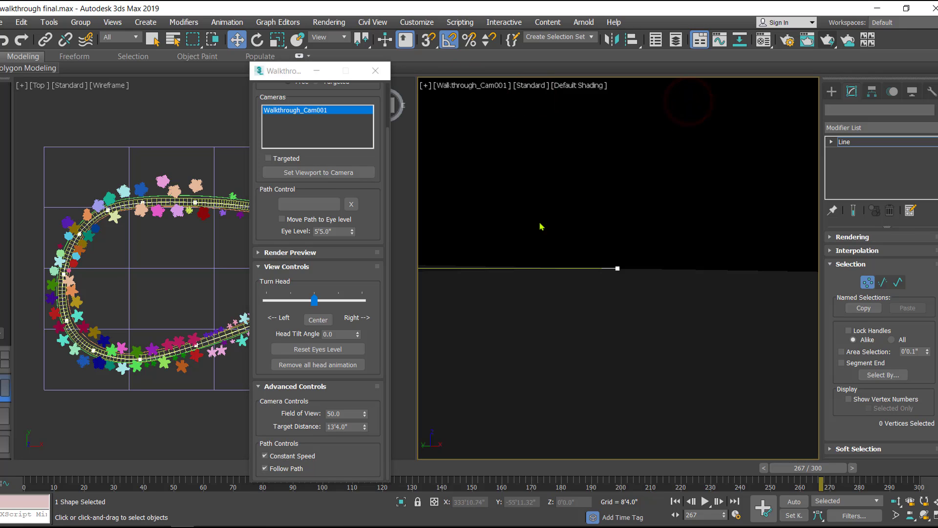
- Move the camera path up to eye level in the Walkthrough Assistant
drag(289, 72, 328, 83)
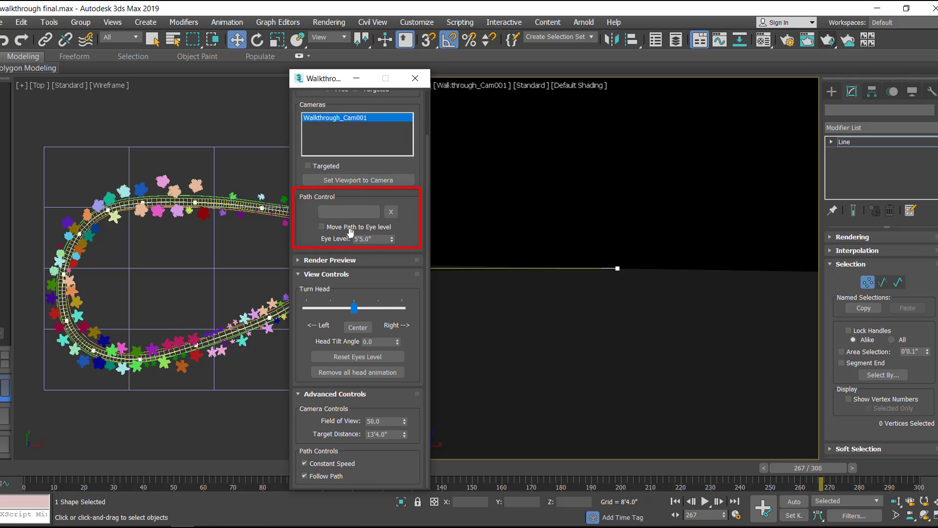
click(322, 227)
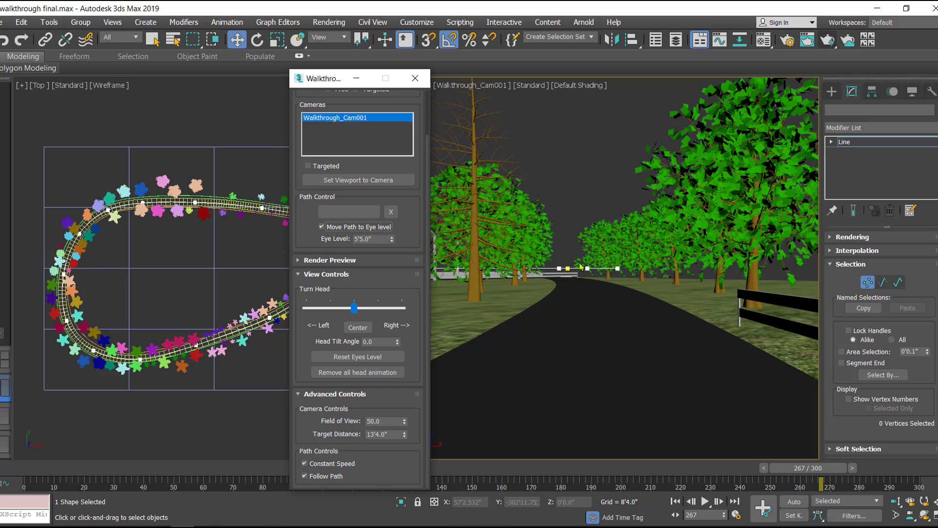
- Leave vertex editing and play the walkthrough through the camera viewport to check the view along the road
click(833, 93)
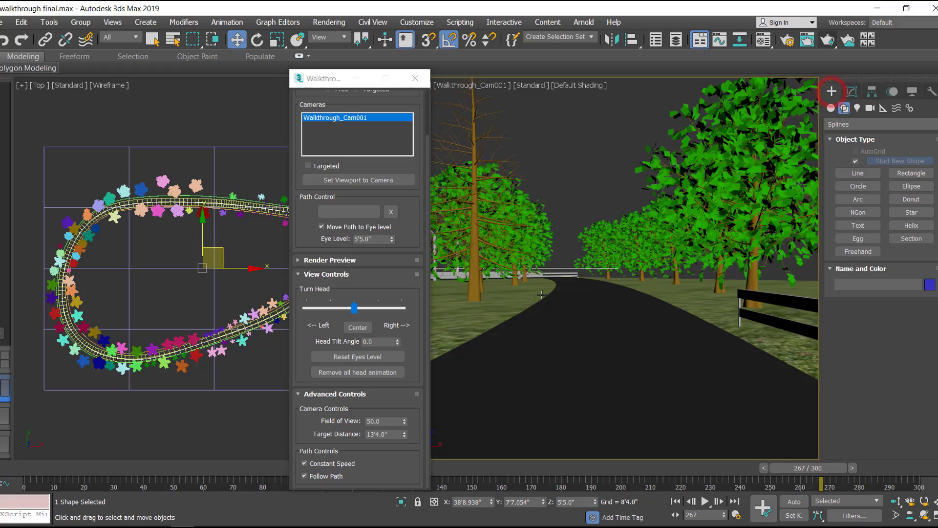
click(705, 501)
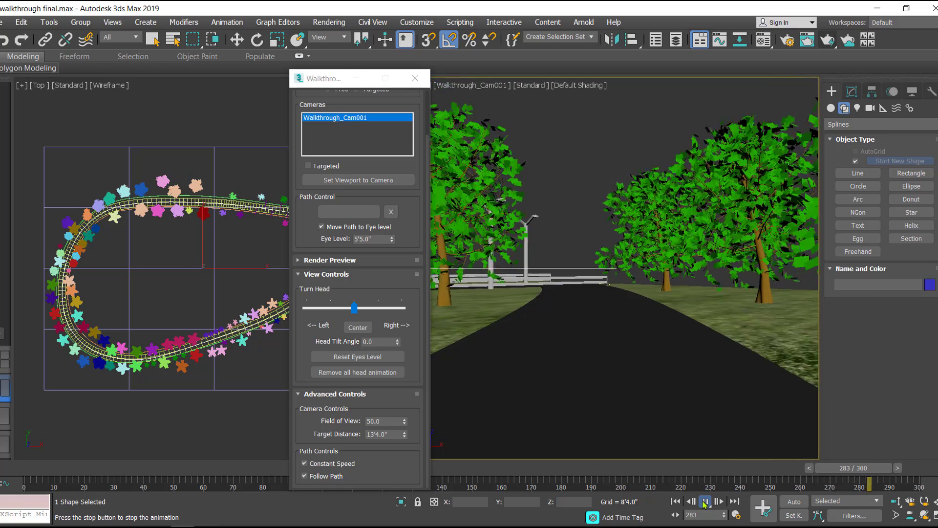
click(704, 501)
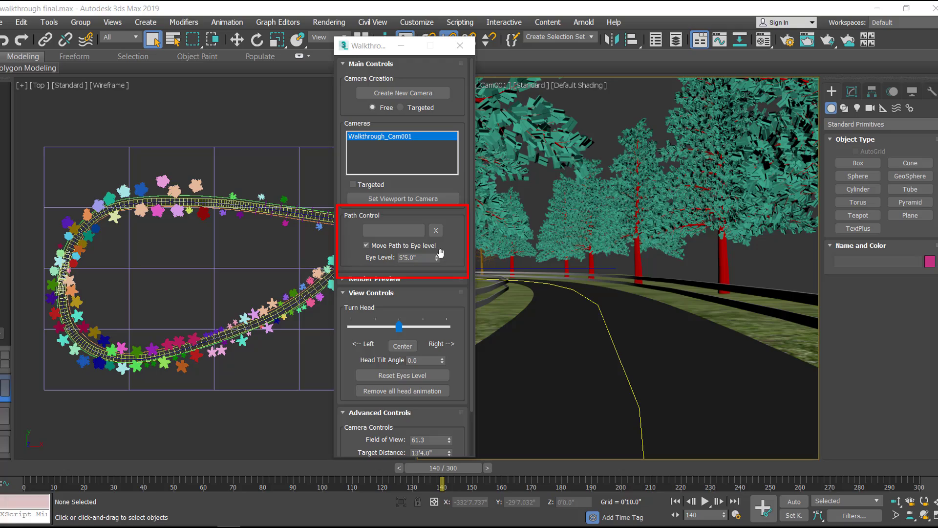
- Raise the camera path's eye level to 7'4.0"
drag(437, 261, 449, 135)
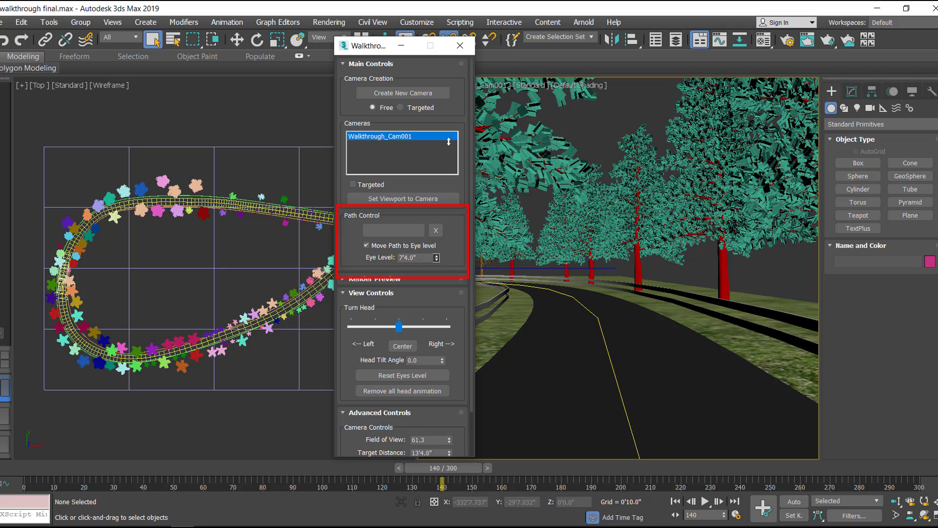
- Try the camera path at eye levels of 10' and 20', and play the walkthrough to check the raised view
double_click(427, 260)
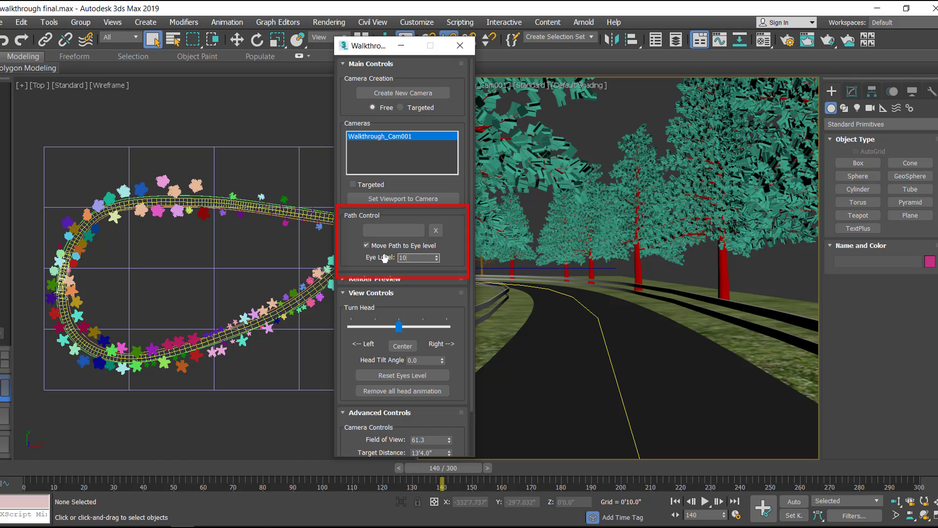
text(10')
key(Return)
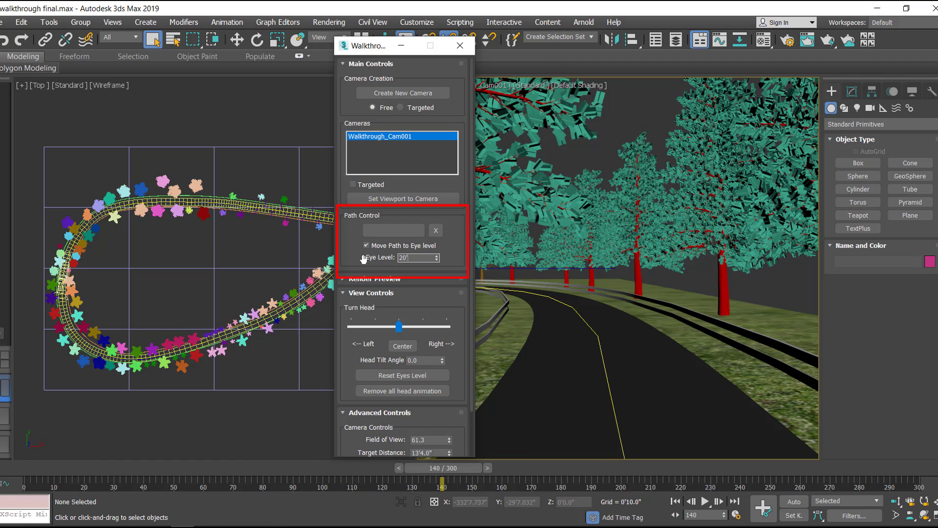
text(20')
key(Return)
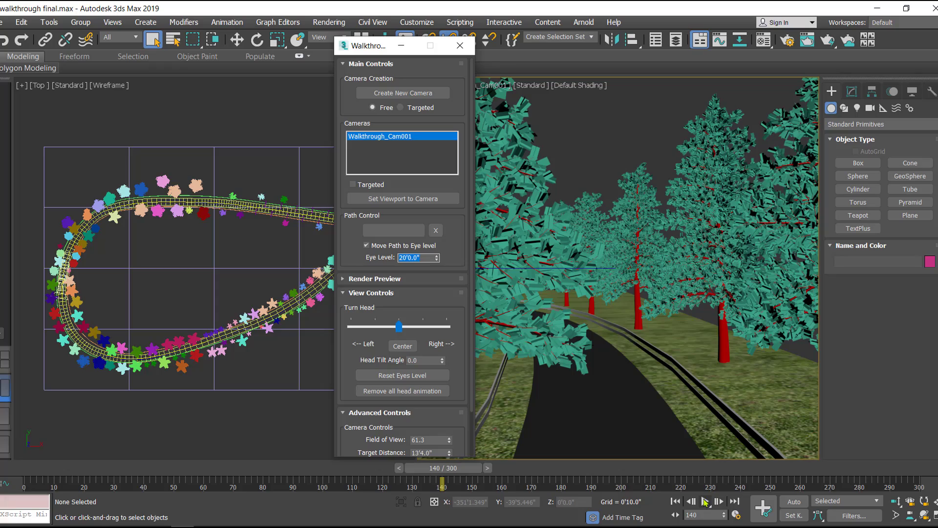
click(705, 501)
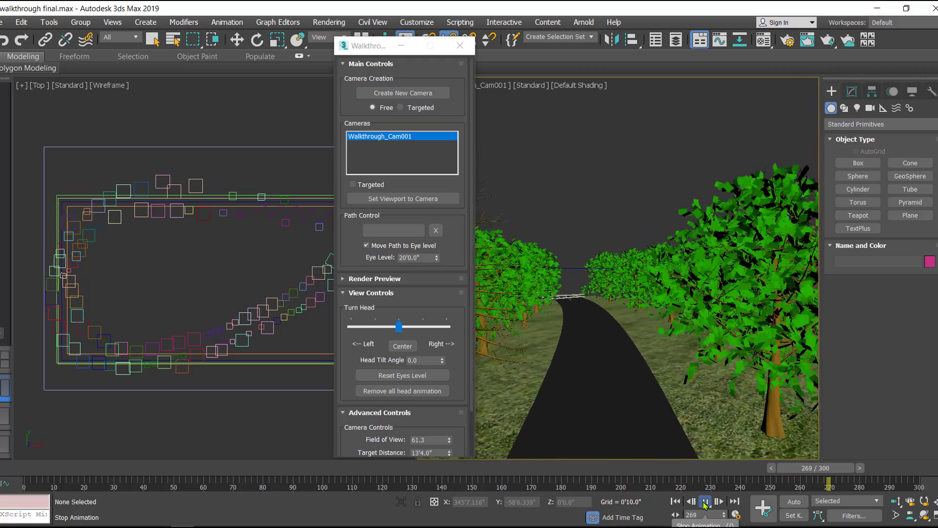
click(705, 501)
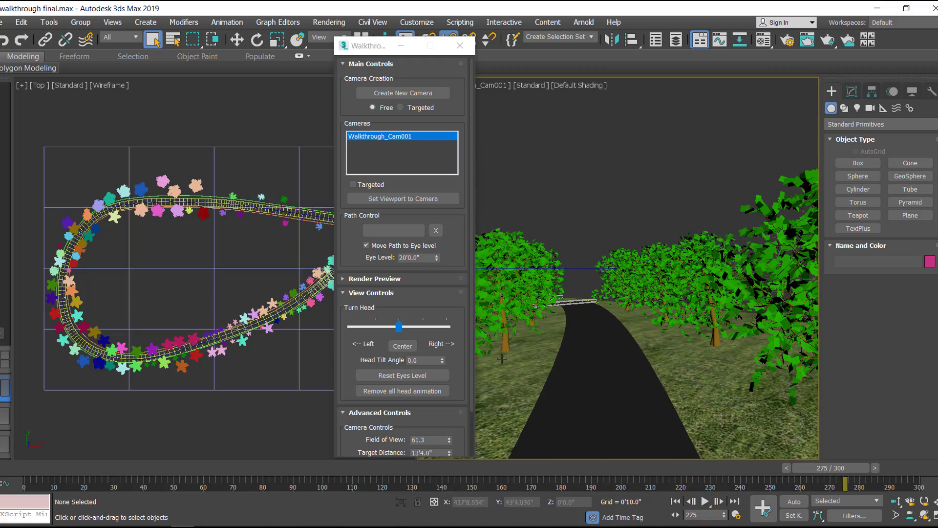
- Set the camera path's eye level to 5'5"
click(418, 257)
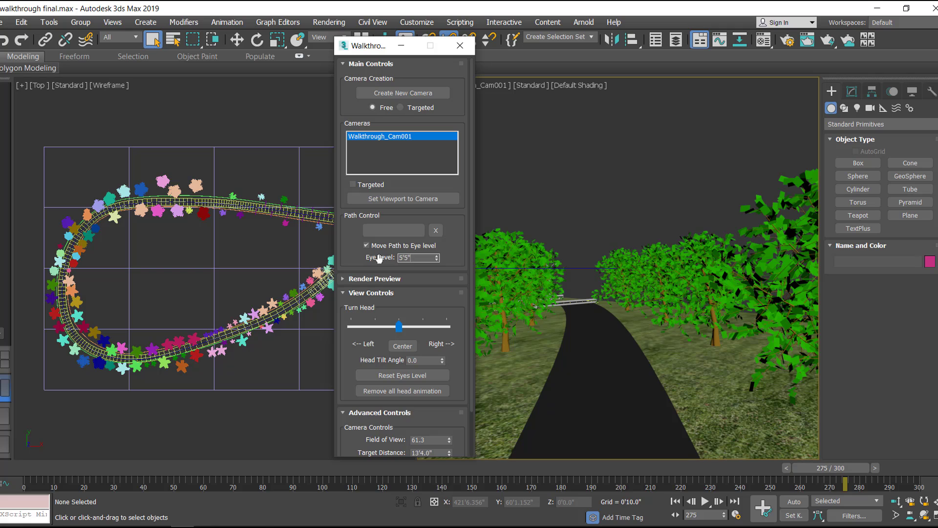
key(Return)
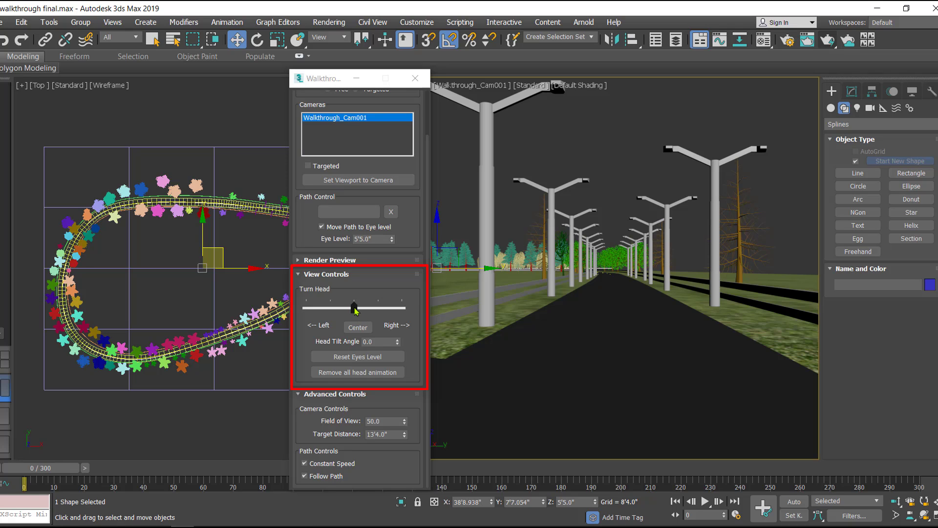
- Try turning the camera's head to the left, centre it again, and play the walkthrough to check the view
mouse_move(354, 310)
mouse_down()
mouse_move(366, 311)
mouse_move(345, 314)
mouse_up()
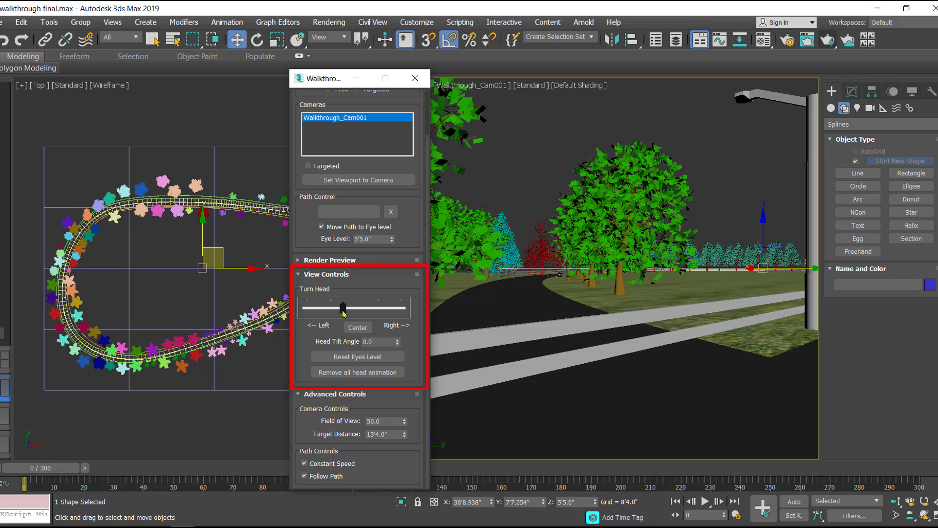
click(357, 328)
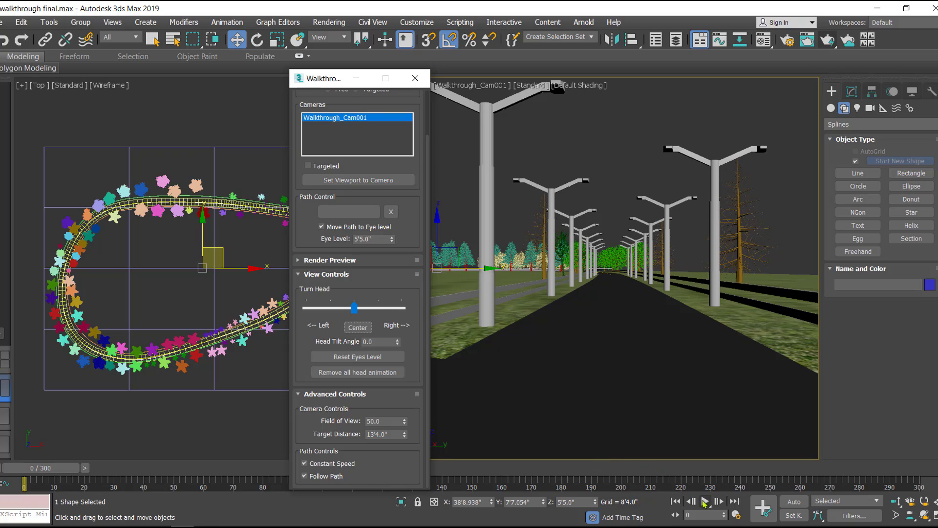
click(704, 502)
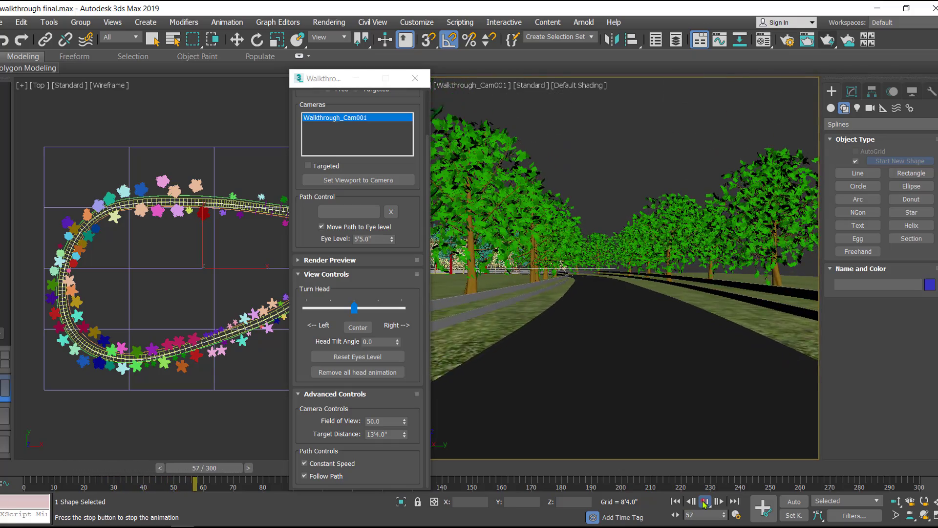
click(704, 502)
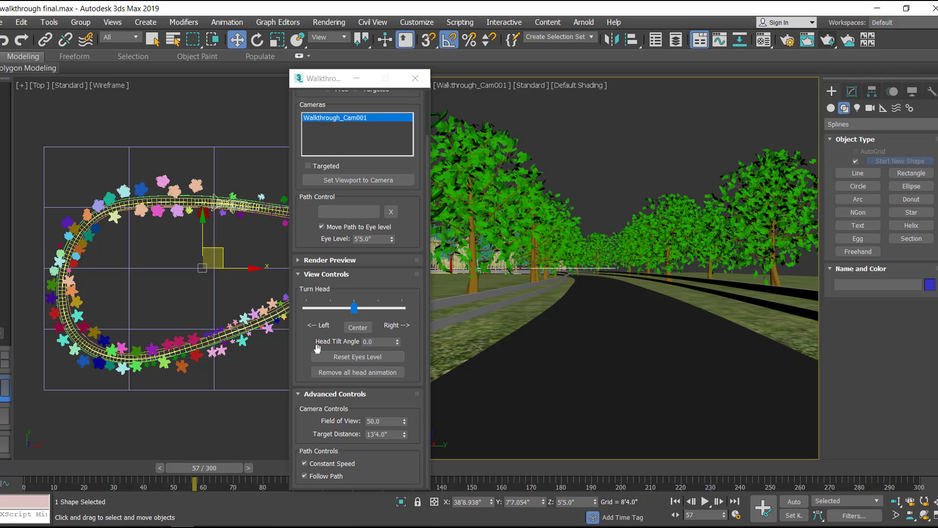
- Tilt the camera's head upward to an angle of 12.5 and play the walkthrough to check the tilted view
click(398, 342)
drag(398, 344, 404, 281)
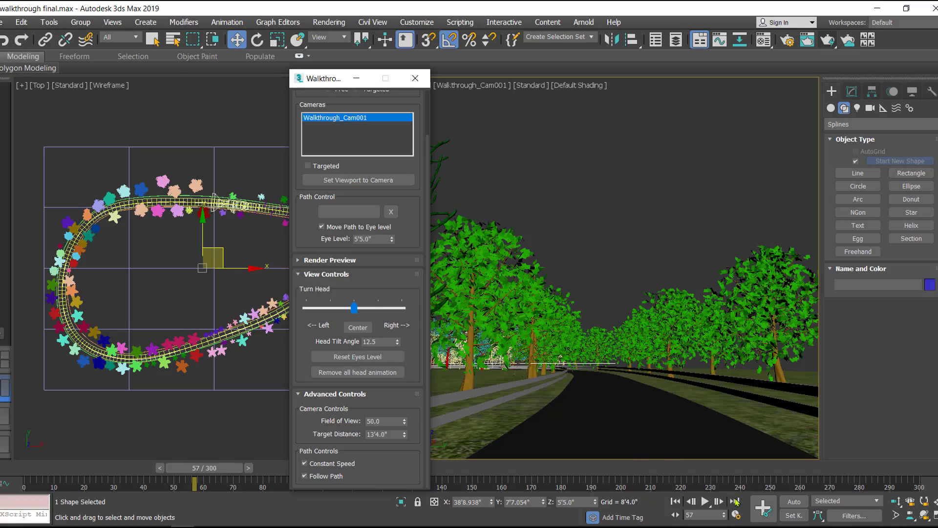
click(706, 502)
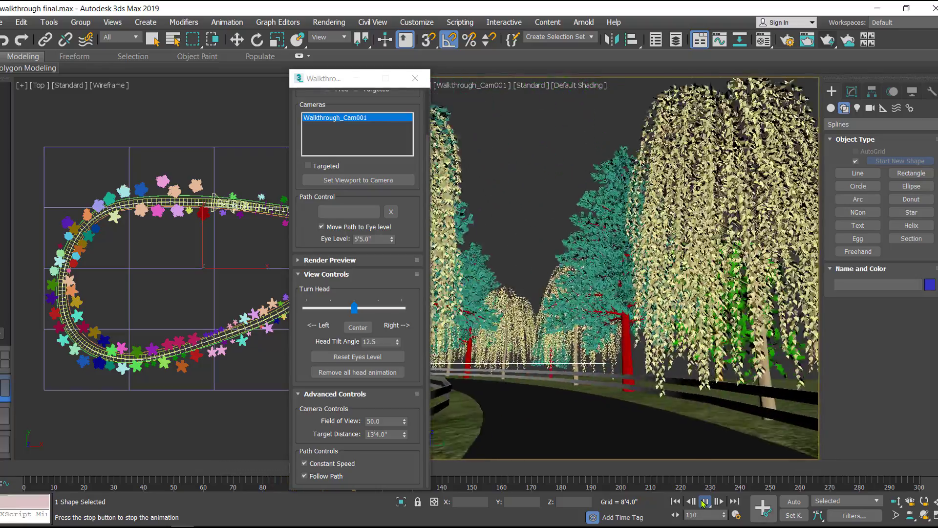
click(704, 502)
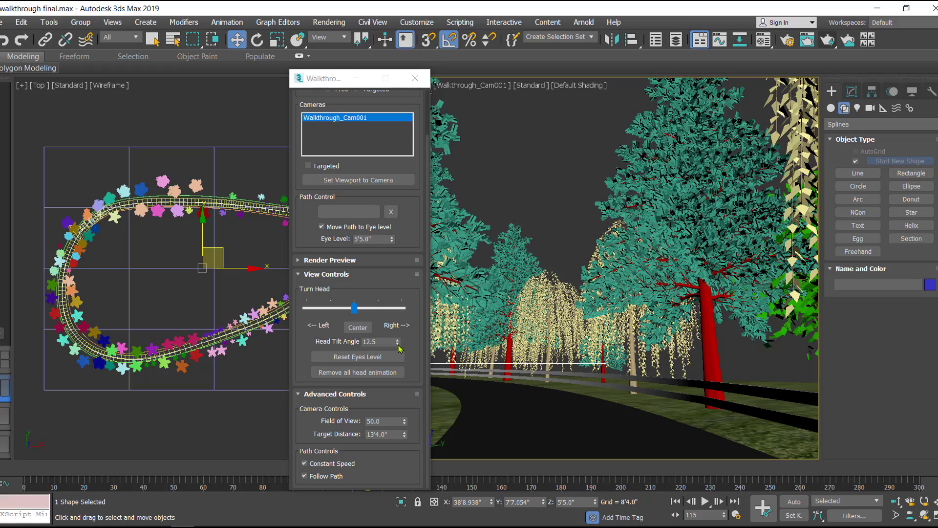
- Tilt the camera's head downward to an angle of -4.5 and play the walkthrough to check the lowered view
drag(397, 344, 425, 430)
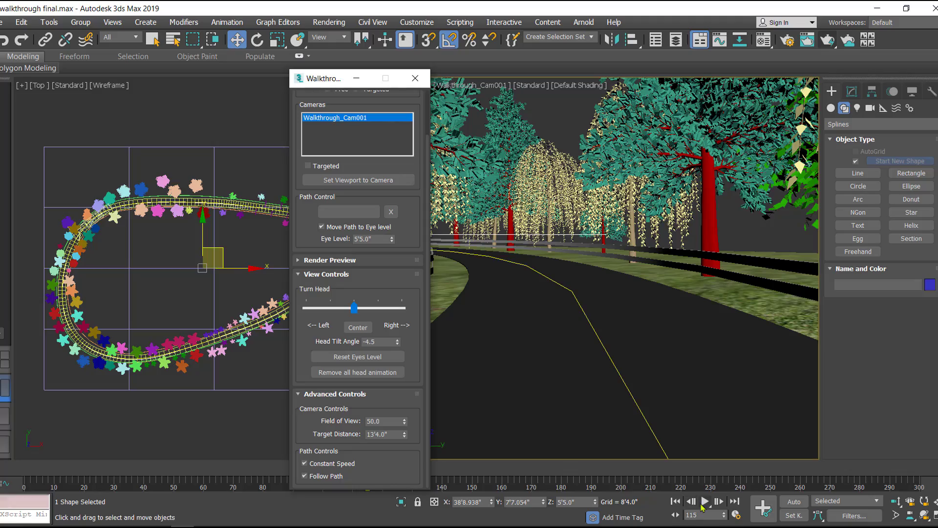
click(705, 502)
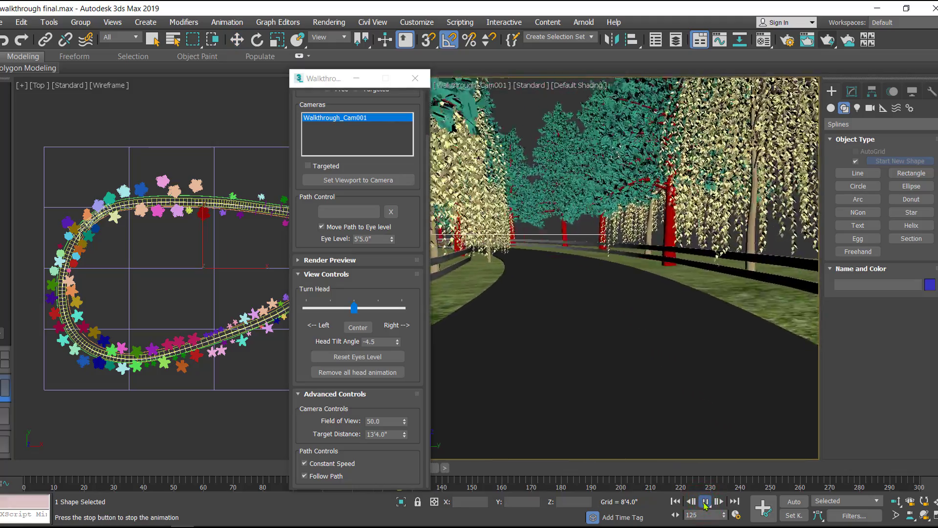
click(705, 502)
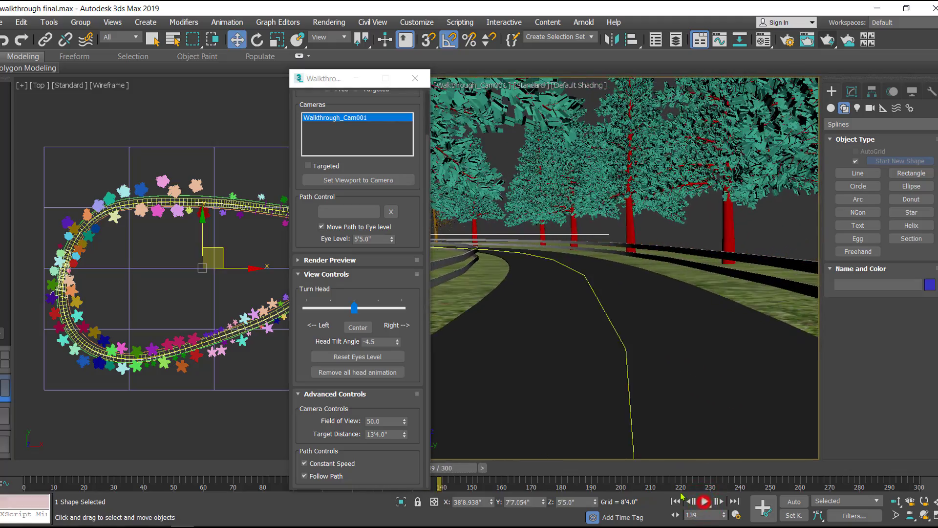
- Reset the camera's head tilt angle to 0
double_click(381, 342)
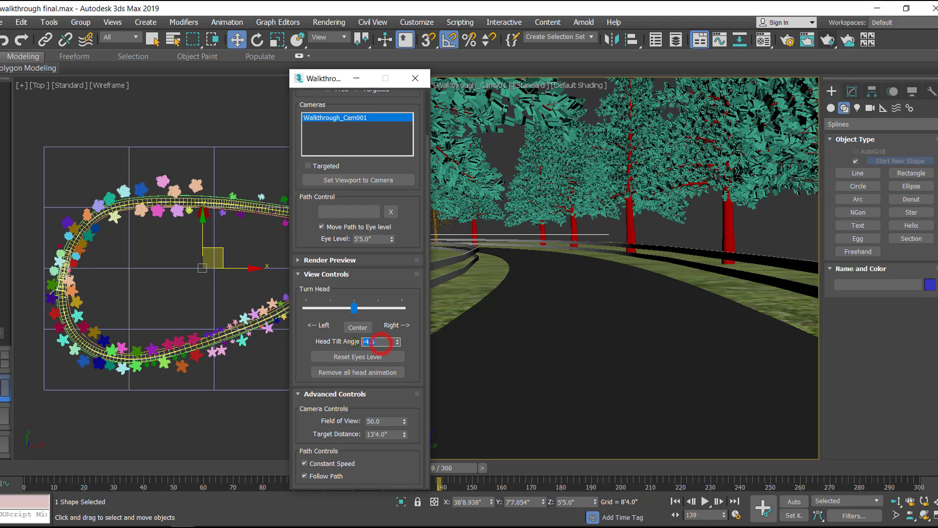
key(Return)
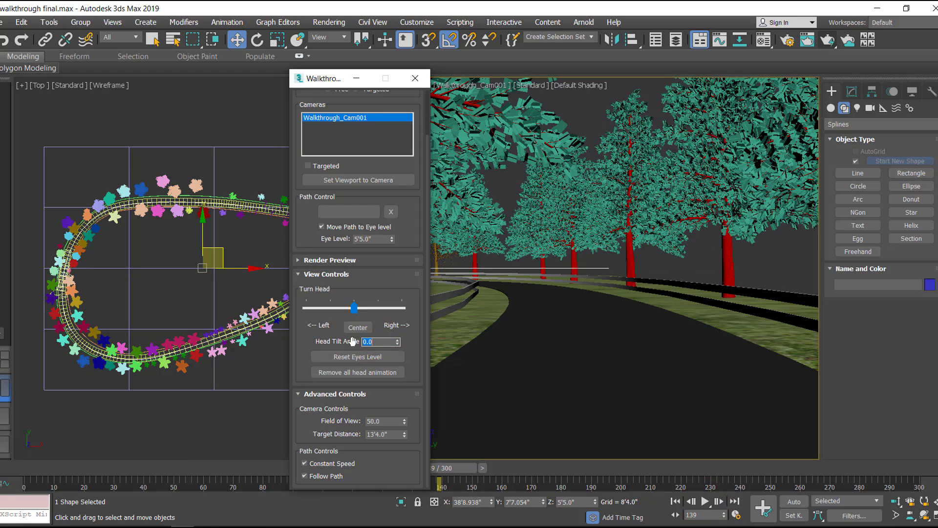
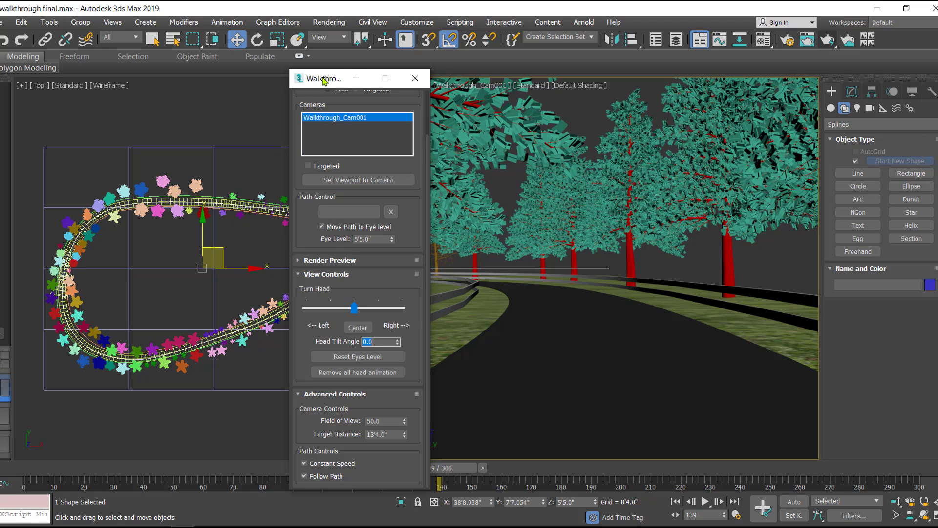
- Turn on Auto Key and animate the camera's head turned left at frame 90 and centred at frame 120
drag(306, 82, 183, 59)
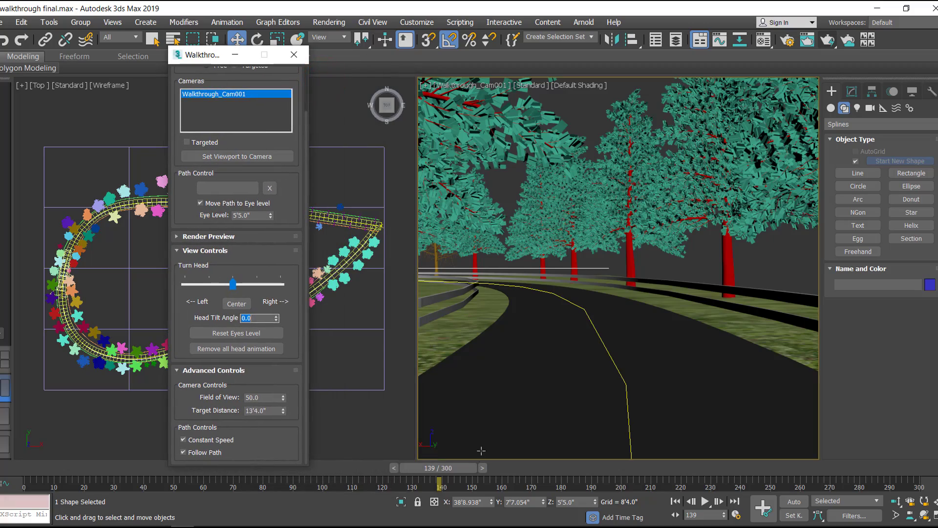
drag(437, 473, 300, 464)
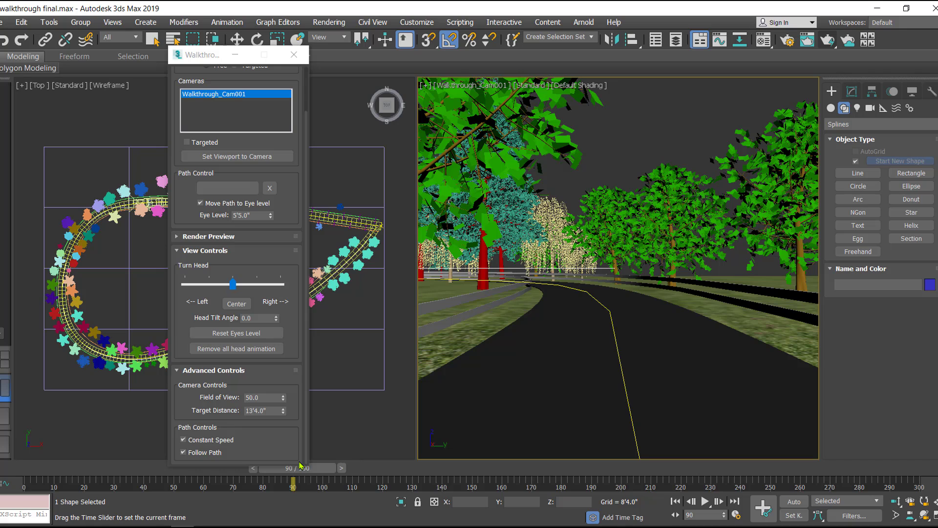
key(w)
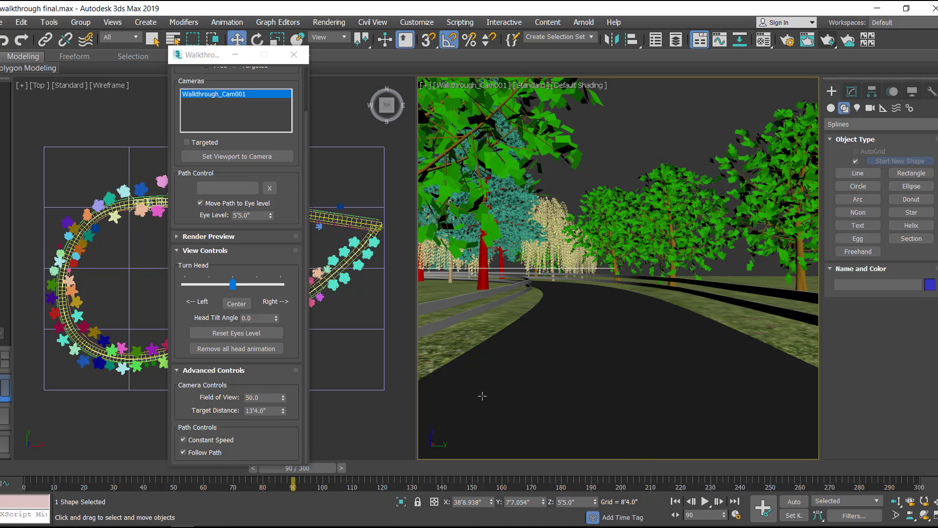
click(795, 503)
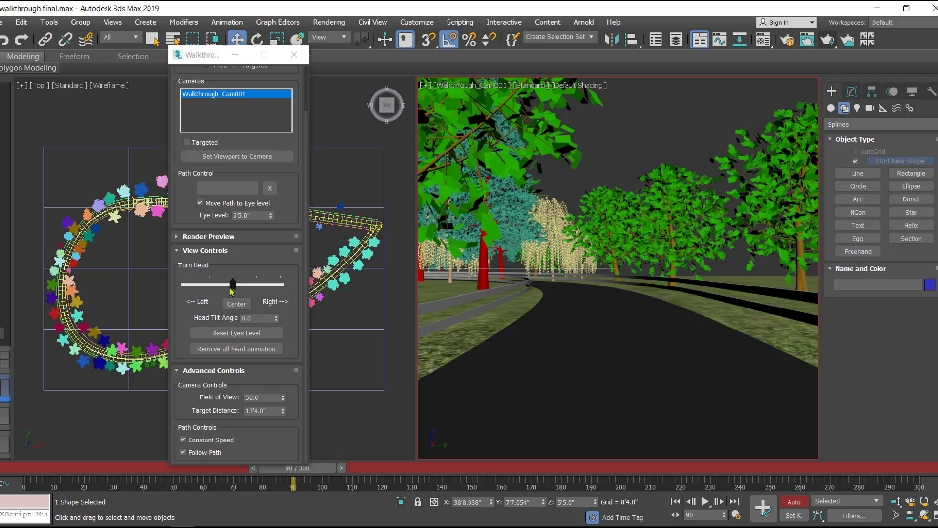
drag(232, 284, 228, 303)
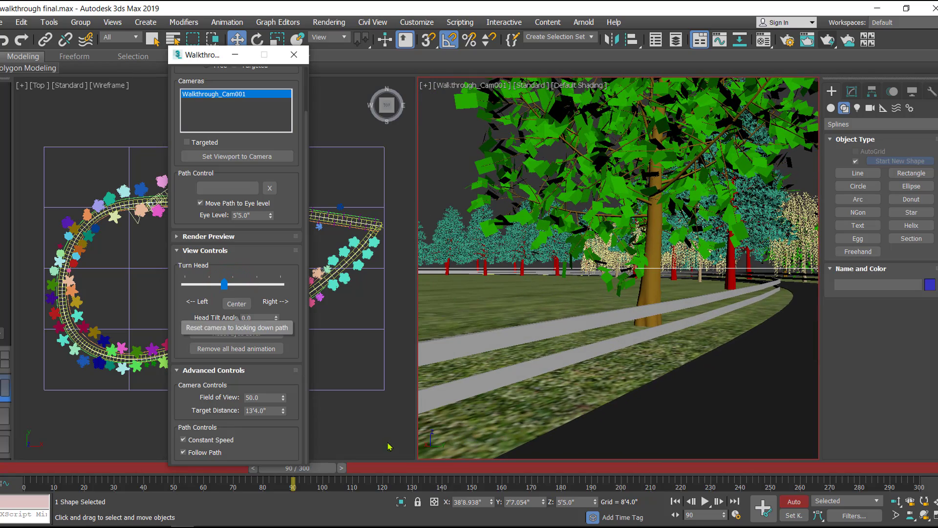
drag(318, 472, 409, 480)
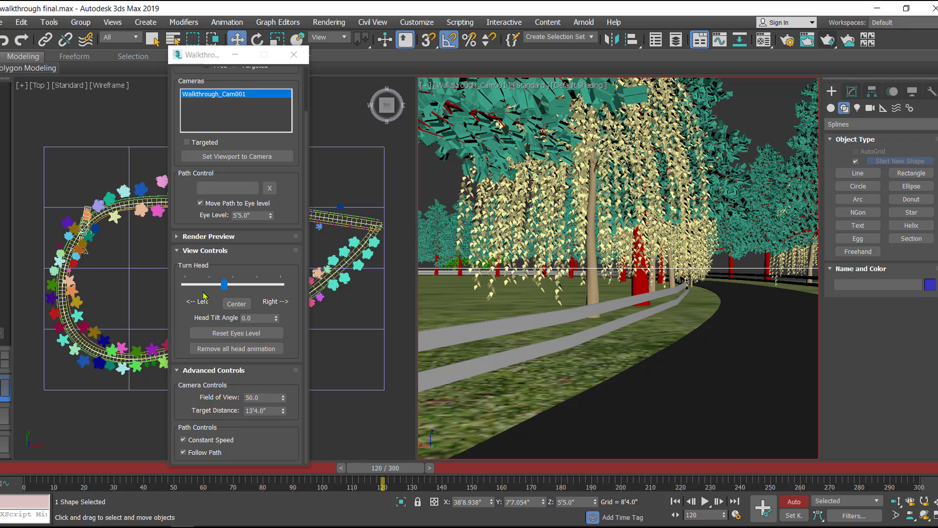
click(237, 303)
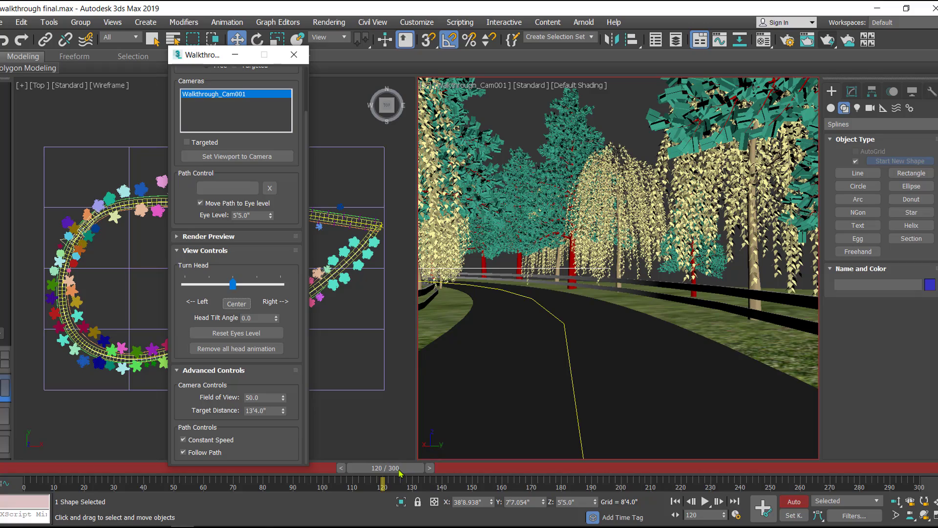
- Animate the camera's head turned right at frame 140 and centred at frame 160, and turn off Auto Key
drag(399, 470, 458, 473)
key(w)
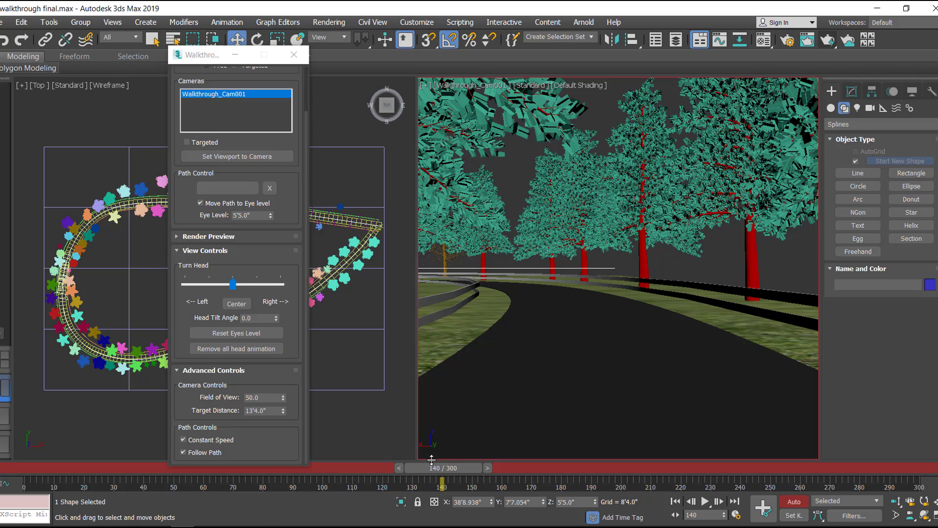
drag(233, 285, 251, 285)
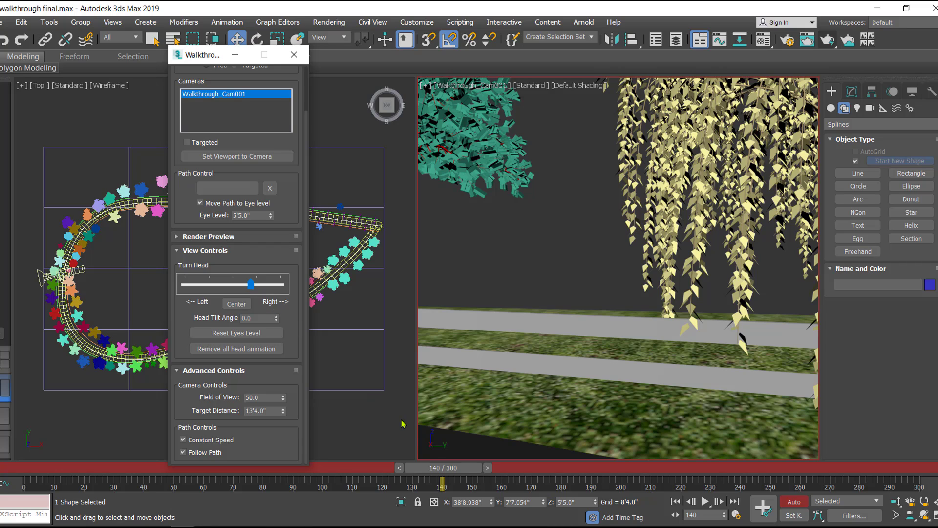
drag(451, 471, 507, 483)
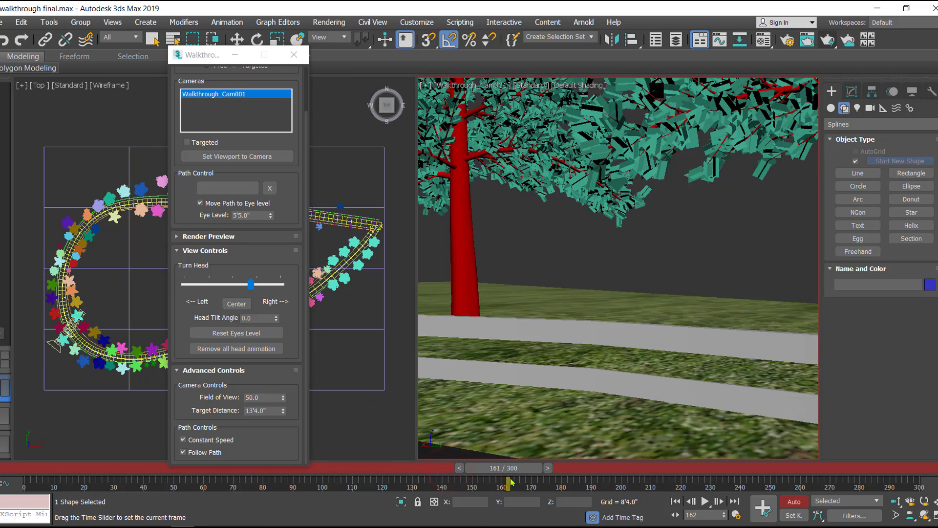
click(236, 303)
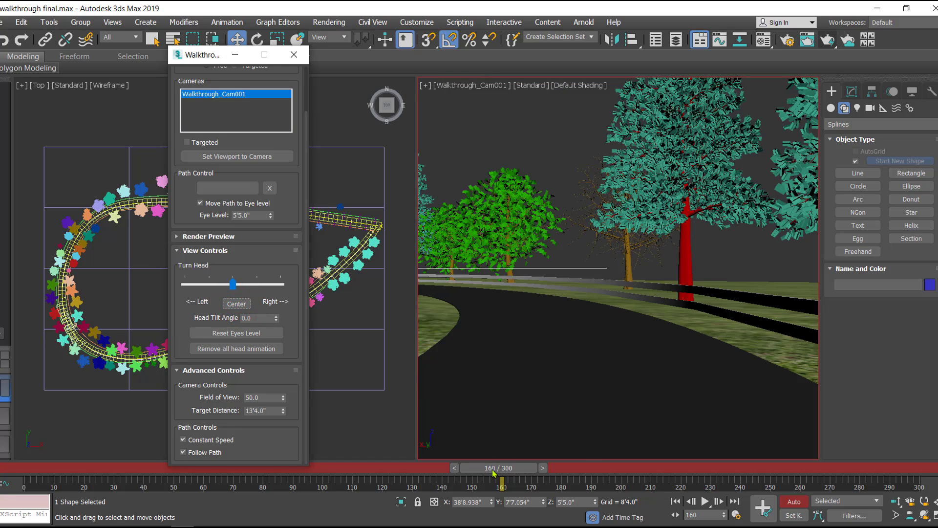
click(791, 502)
- Play the walkthrough from frame 80 to check the animated head turns along the road
drag(502, 470, 272, 471)
key(w)
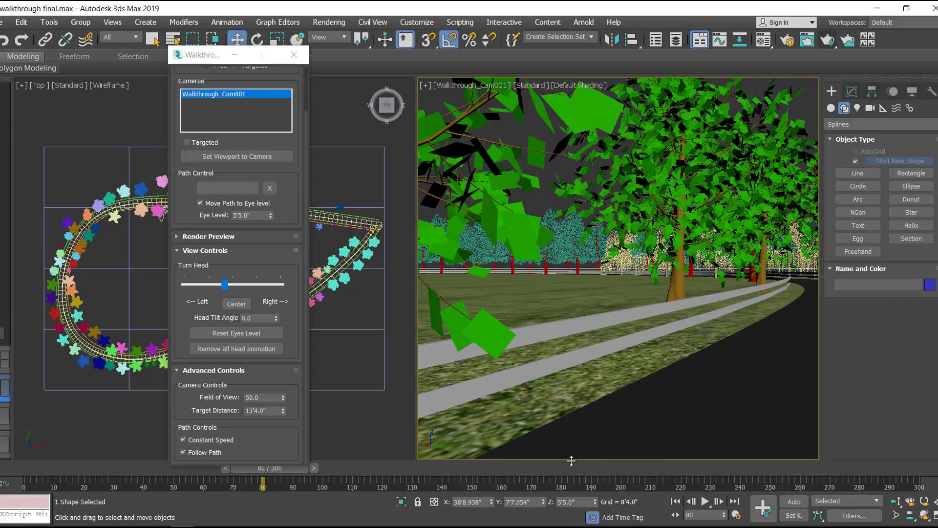
click(705, 501)
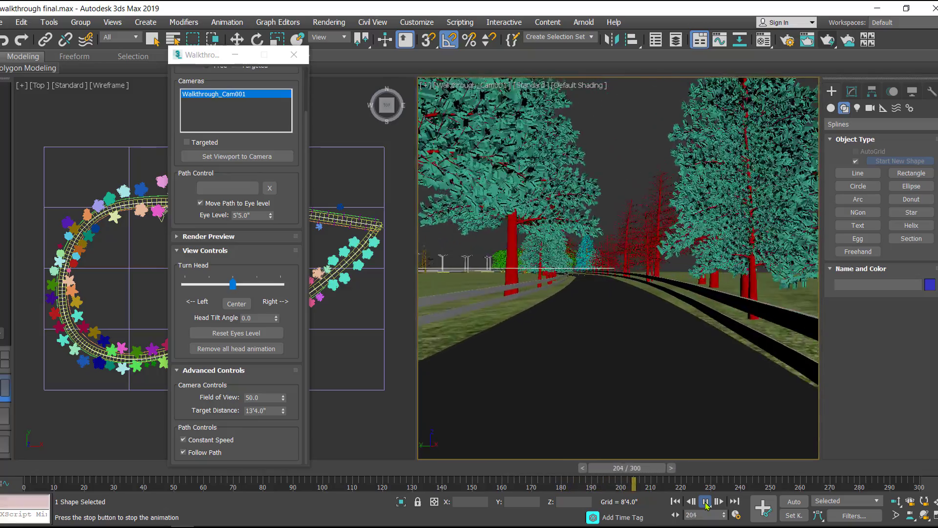
click(706, 502)
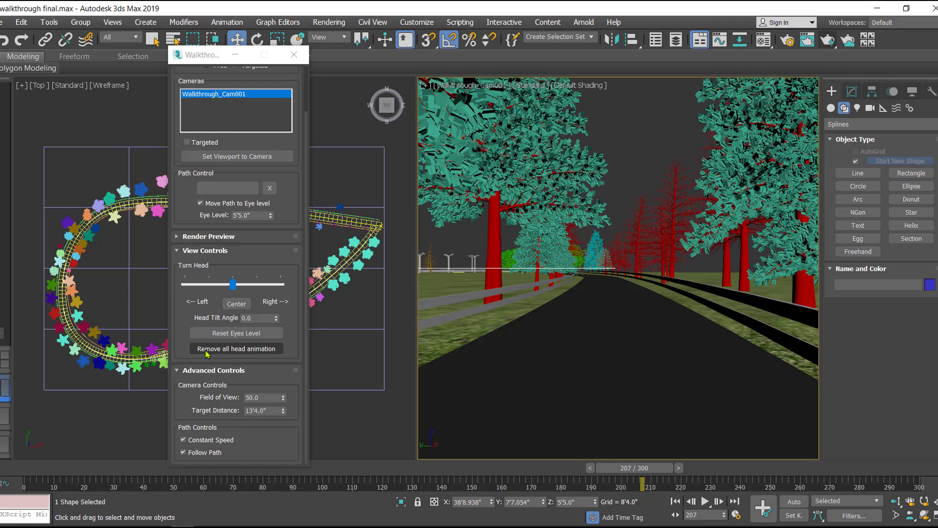
- Remove all head animation from the walkthrough camera
click(252, 352)
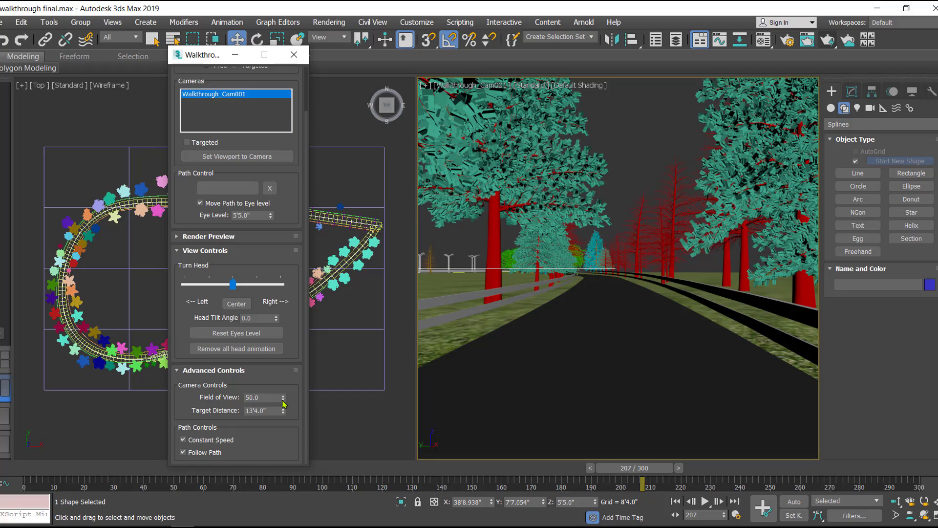
- Widen the walkthrough camera's field of view to 61.3 and close the Walkthrough Assistant
drag(284, 404, 258, 344)
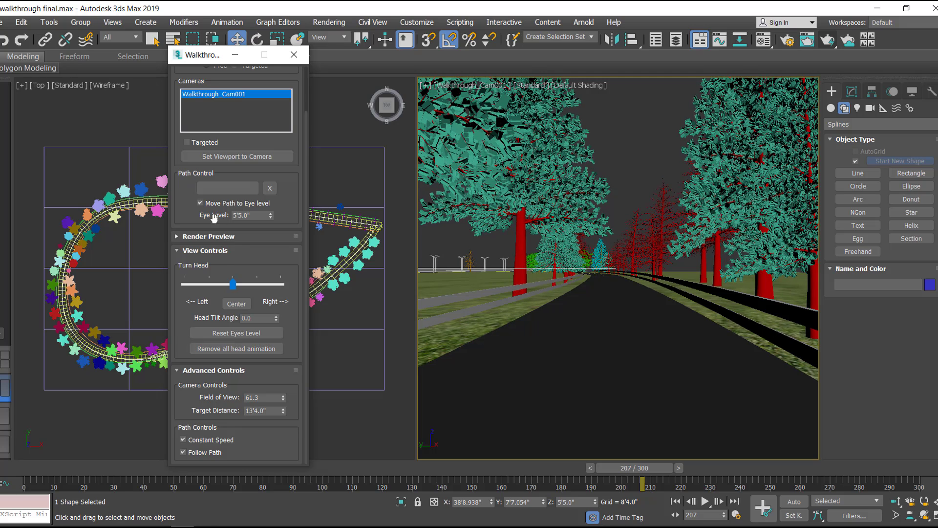
drag(186, 201, 185, 253)
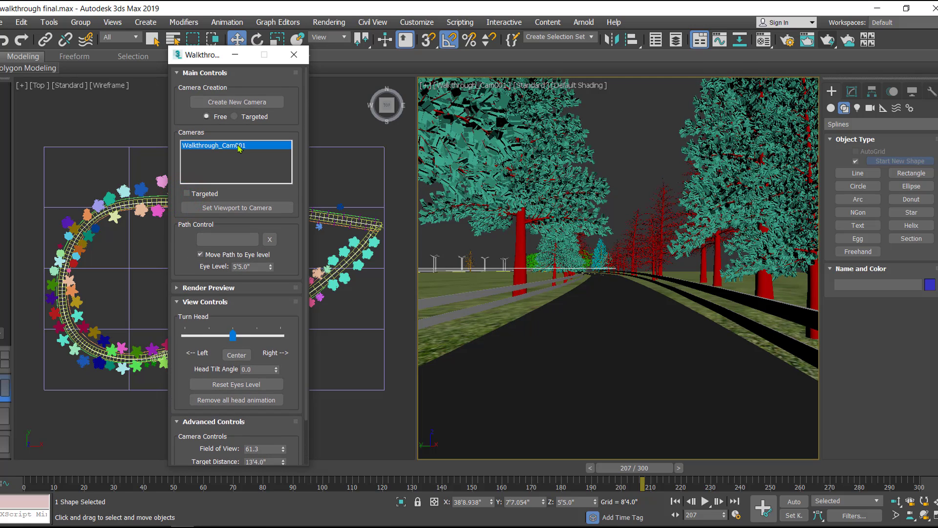
click(293, 54)
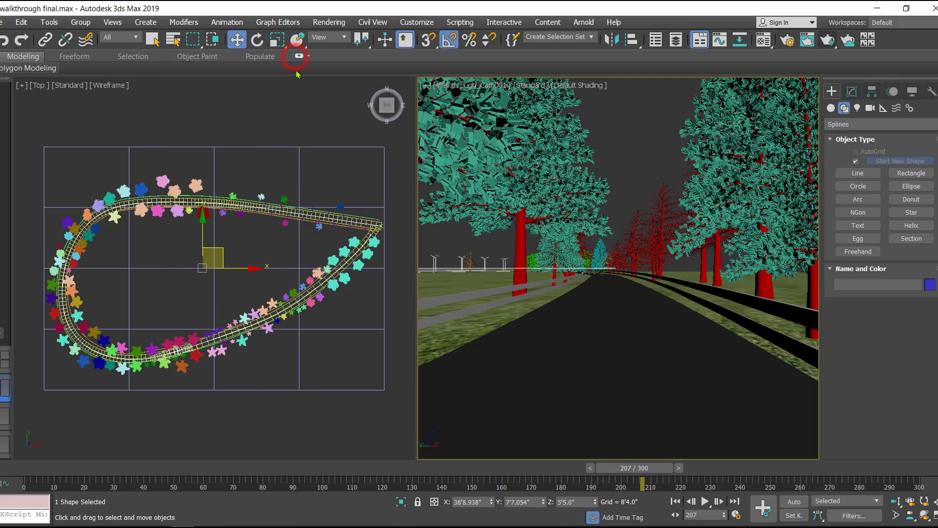
- Maximize the walkthrough camera viewport and play the animation from frame 0 to review the drive along the road
click(628, 176)
click(933, 515)
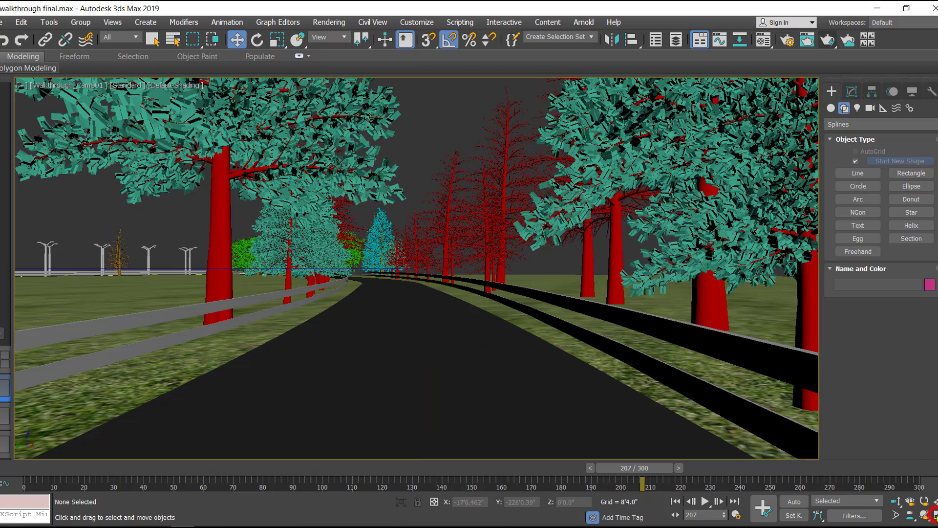
click(675, 501)
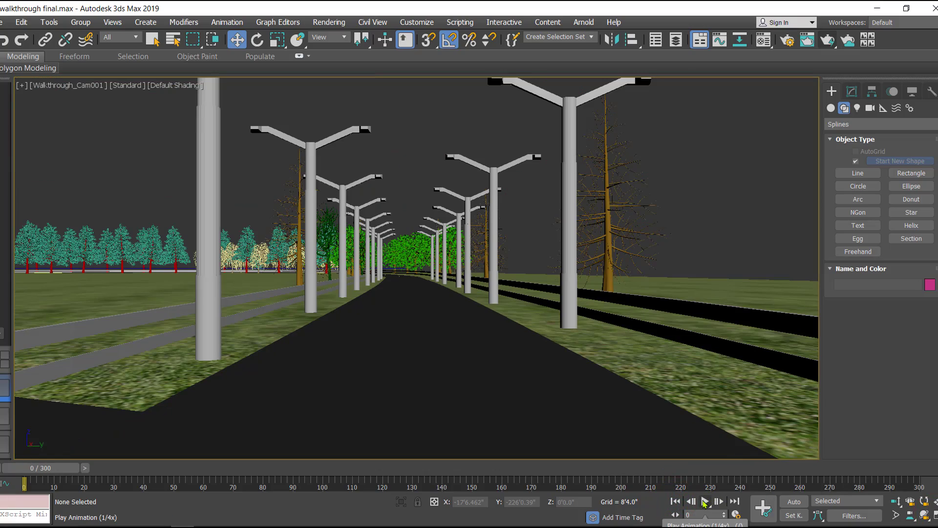
click(704, 502)
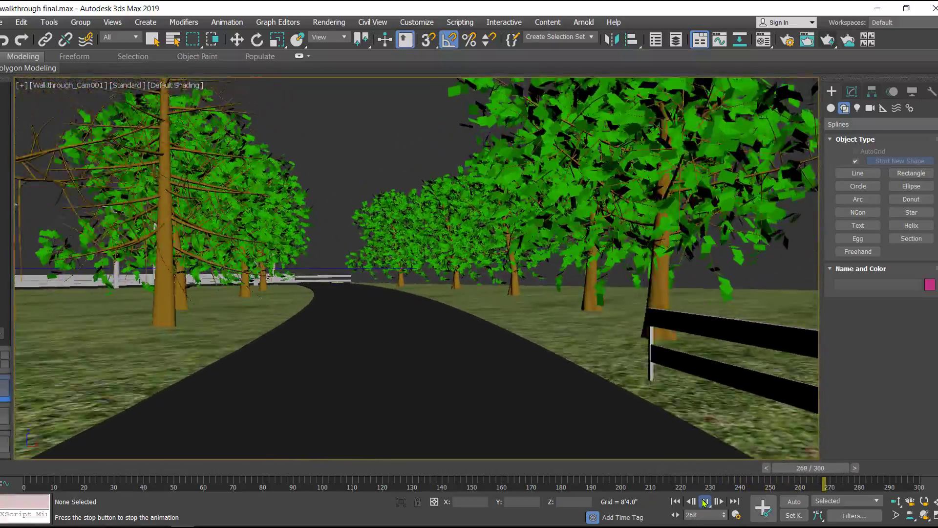
click(705, 502)
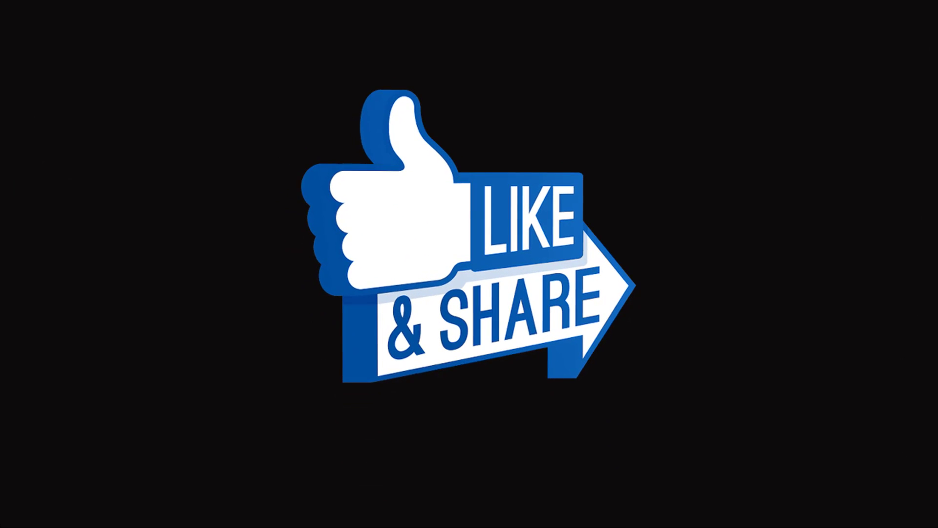